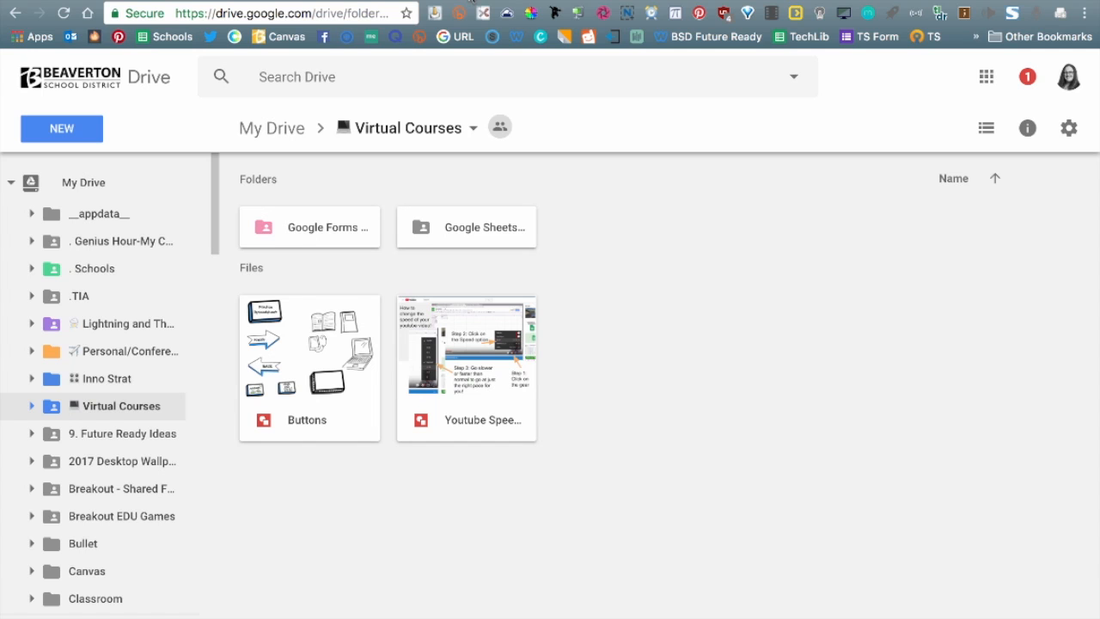
- Open drive.google.com in a new browser tab and go to My Drive
{"action": "left_click", "coordinate": [472, 3]}
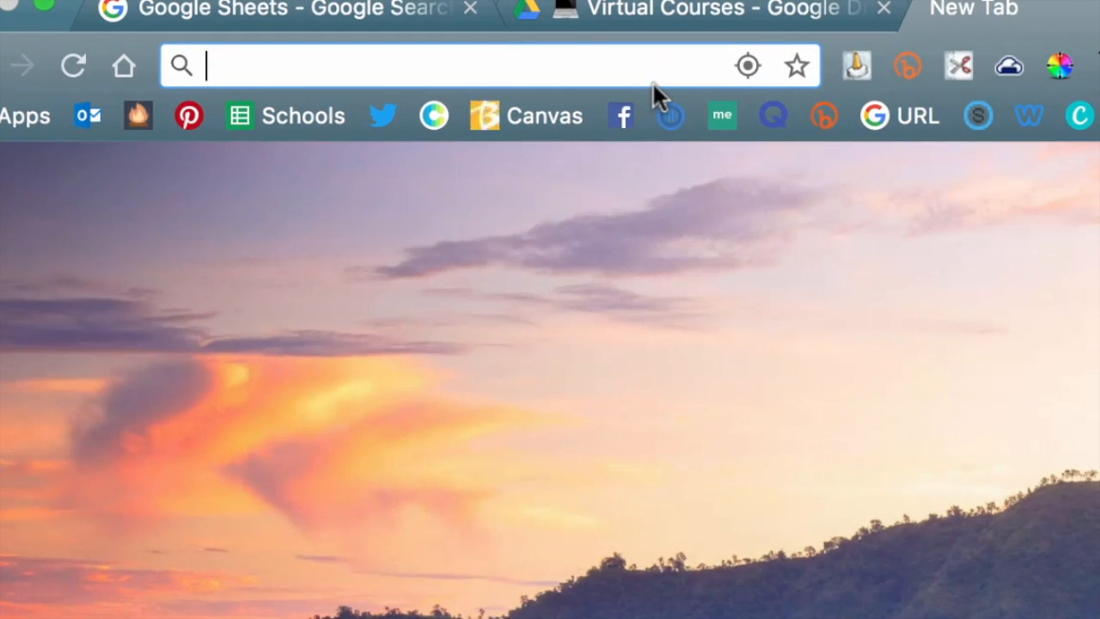
{"action": "type", "text": "d"}
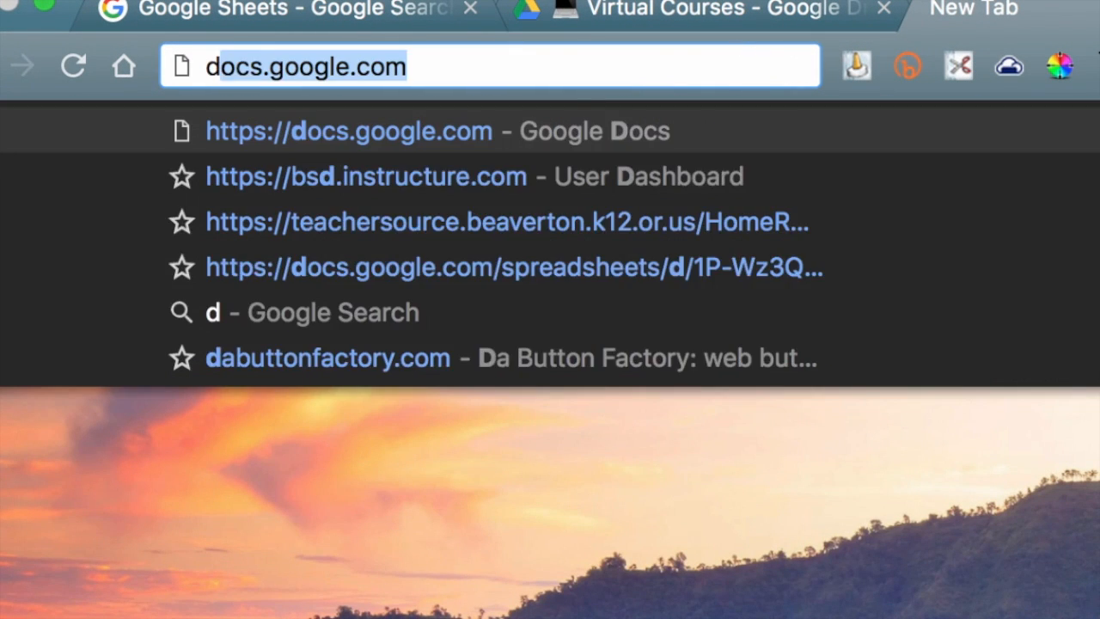
{"action": "type", "text": "rive.goog"}
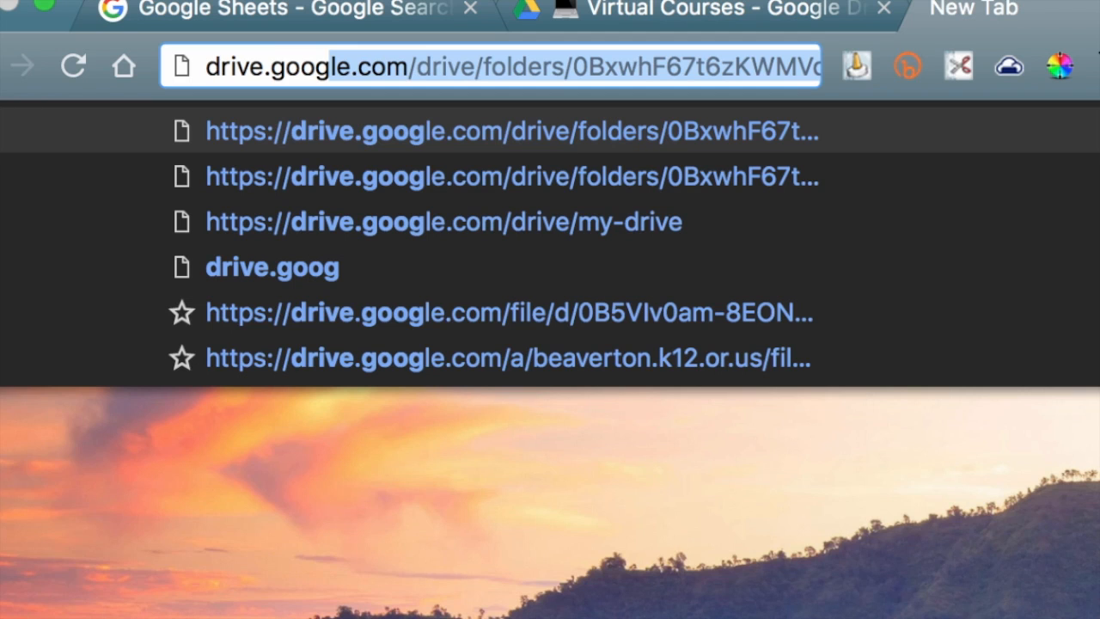
{"action": "type", "text": "le.c"}
{"action": "key", "text": "Return"}
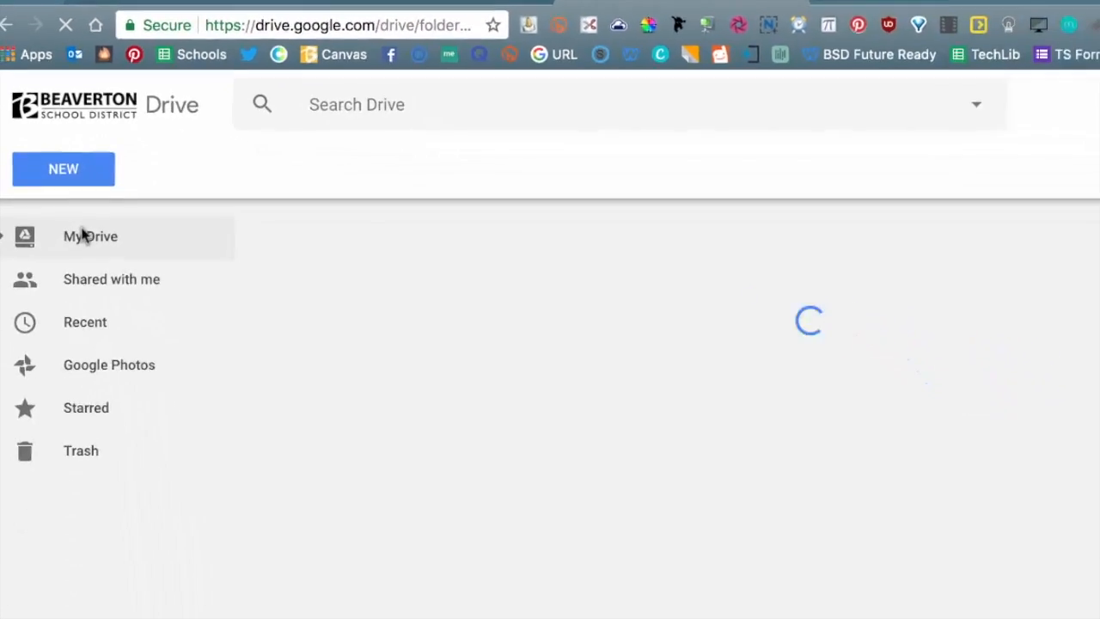
{"action": "left_click", "coordinate": [99, 409]}
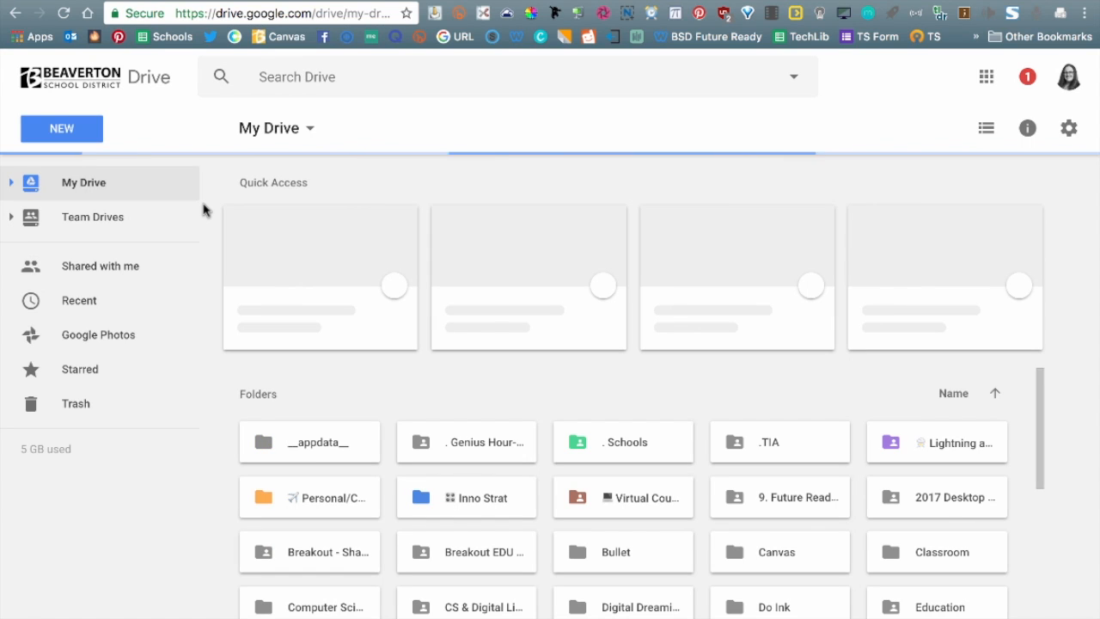
{"action": "left_click", "coordinate": [81, 133]}
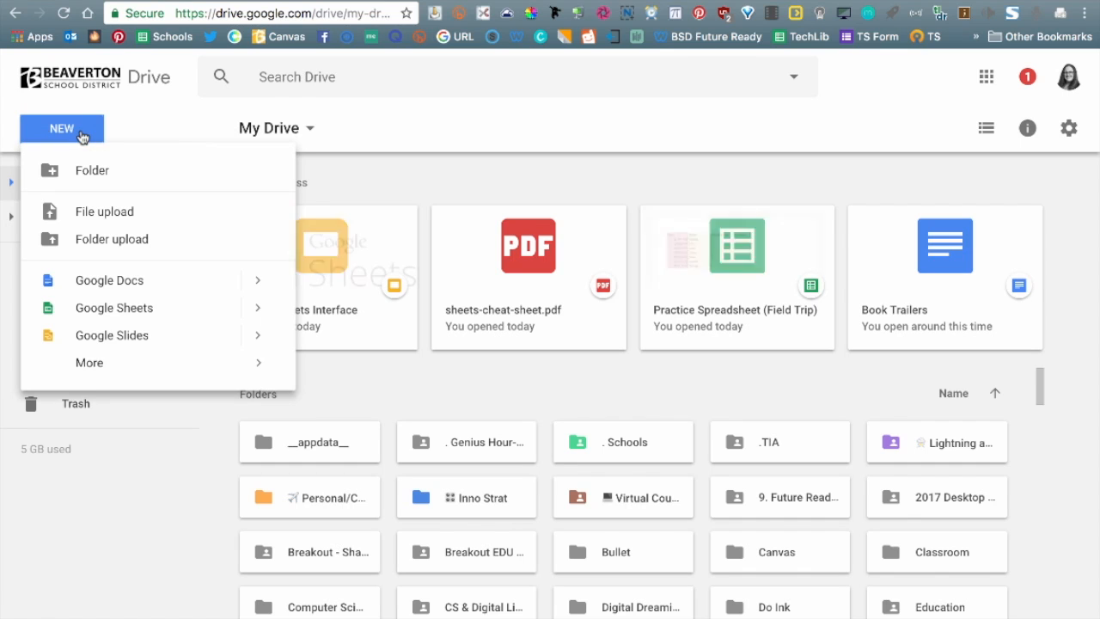
{"action": "left_click", "coordinate": [73, 172]}
{"action": "type", "text": "Goo"}
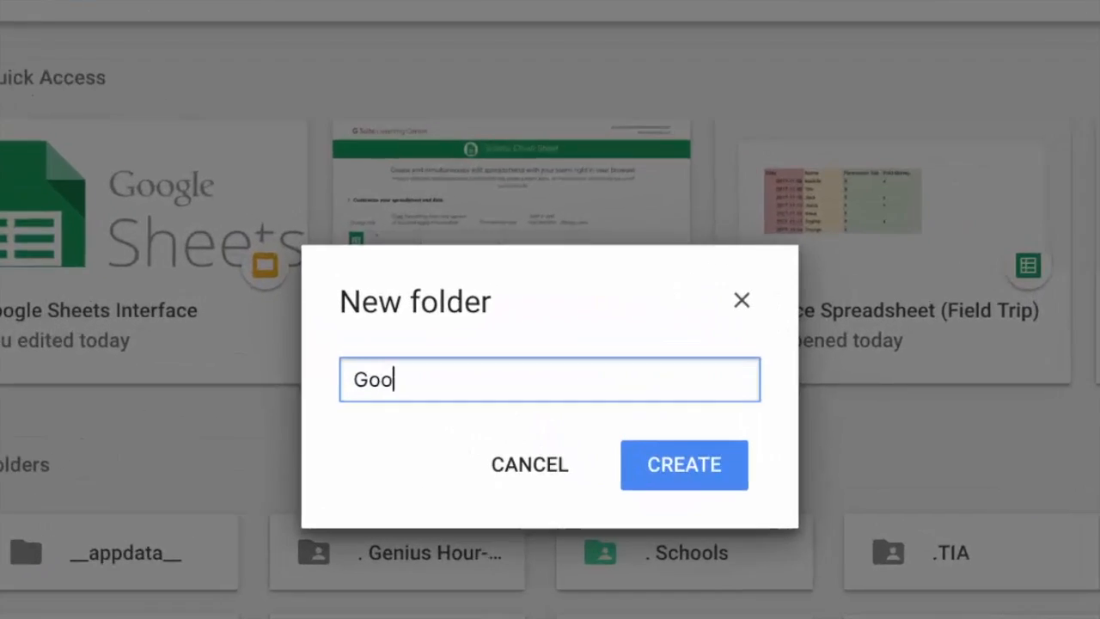
{"action": "type", "text": "gle Sheets 1"}
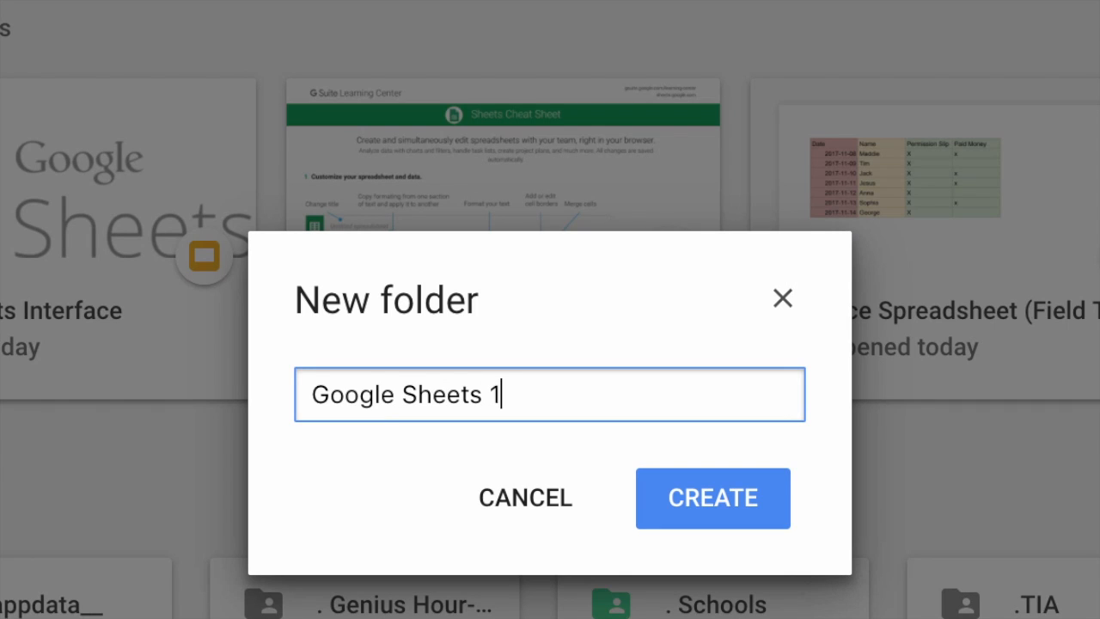
{"action": "type", "text": "01"}
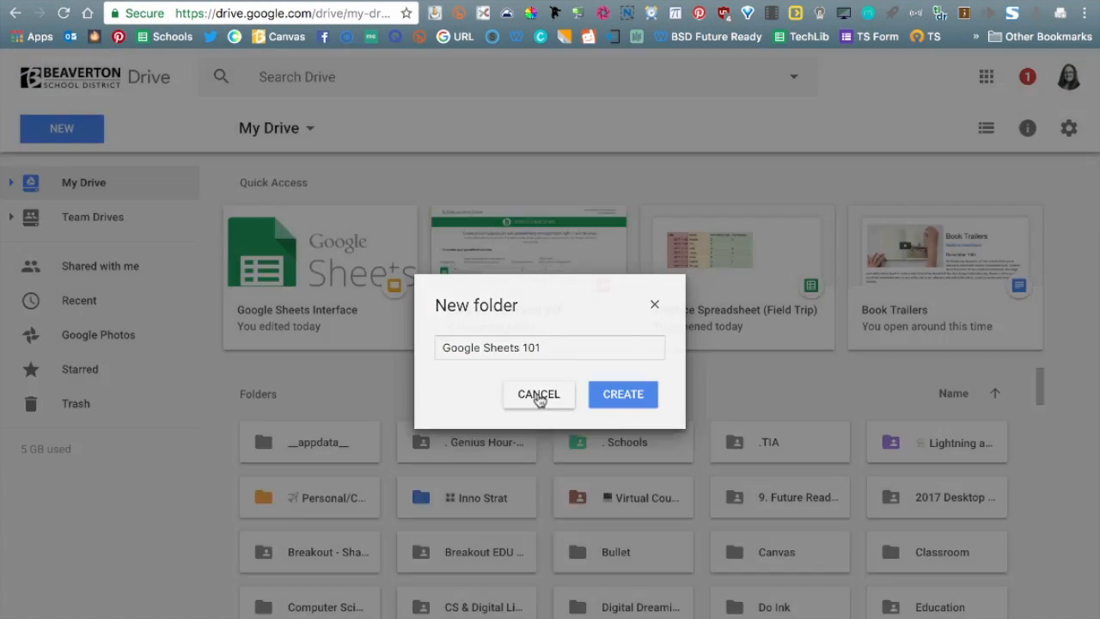
{"action": "left_click", "coordinate": [535, 402]}
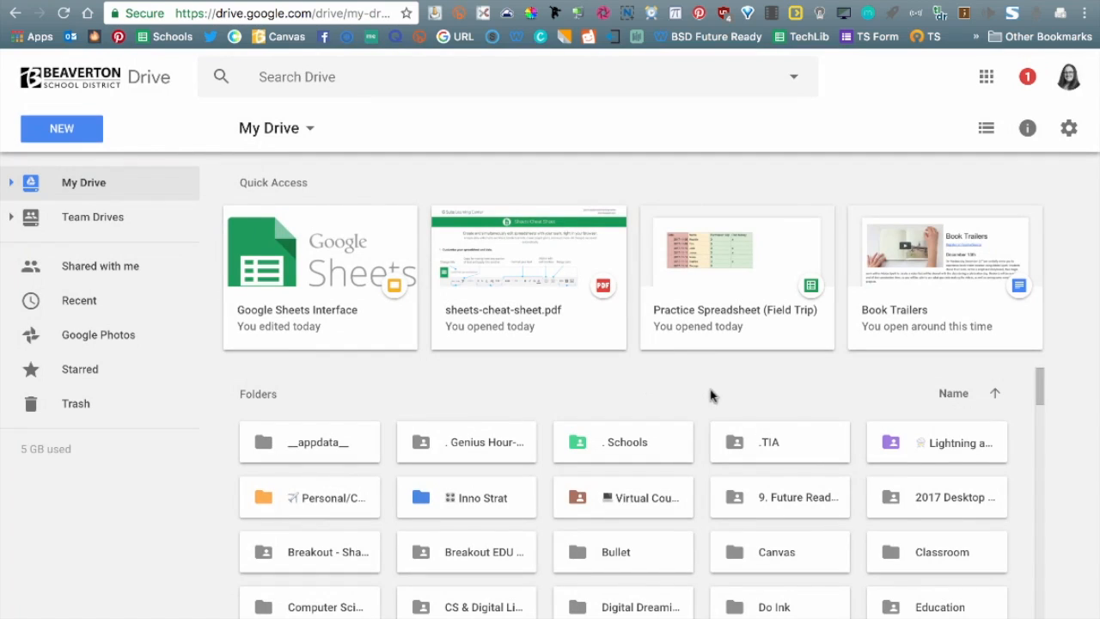
- Create a blank Google Sheets spreadsheet in the shared Google Sheets 101 folder inside Virtual Courses
{"action": "double_click", "coordinate": [652, 497]}
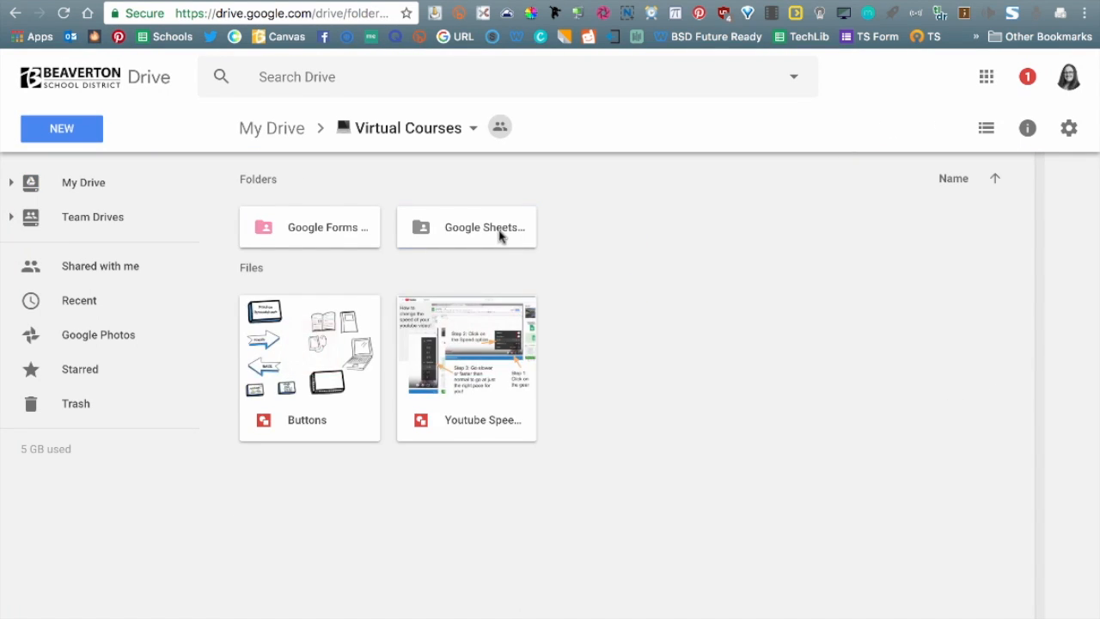
{"action": "double_click", "coordinate": [500, 235]}
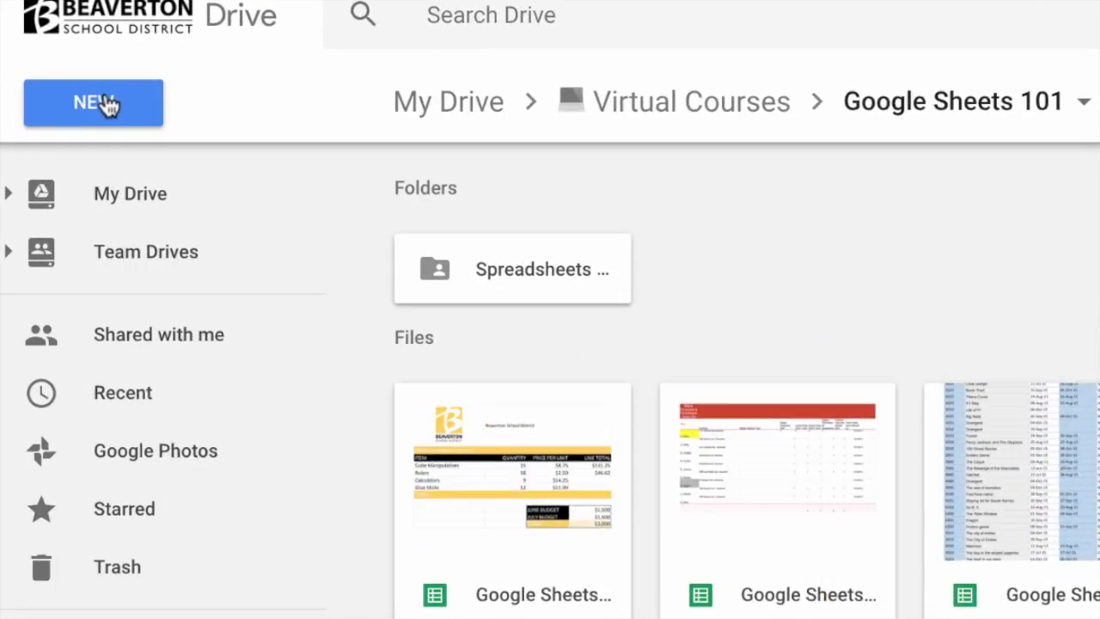
{"action": "left_click", "coordinate": [103, 104]}
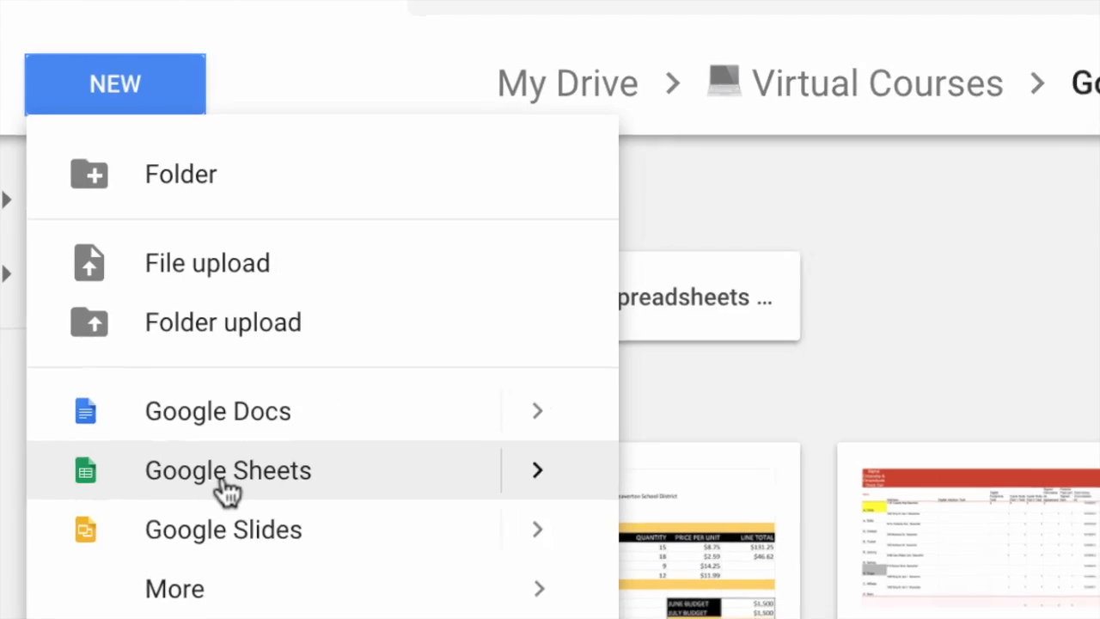
{"action": "left_click", "coordinate": [227, 494]}
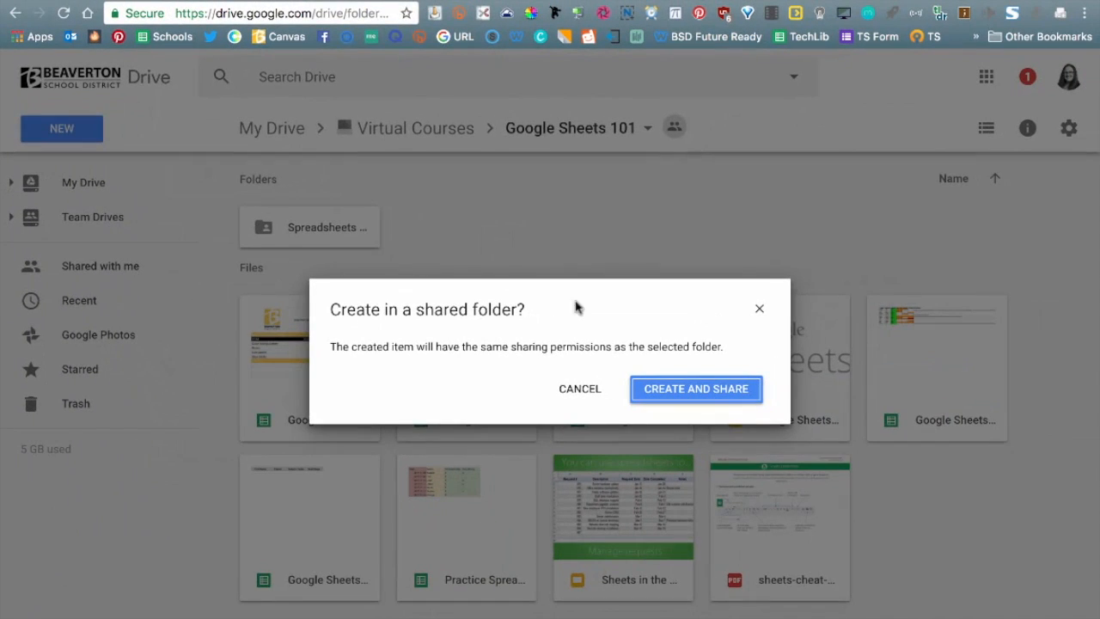
{"action": "left_click", "coordinate": [726, 395]}
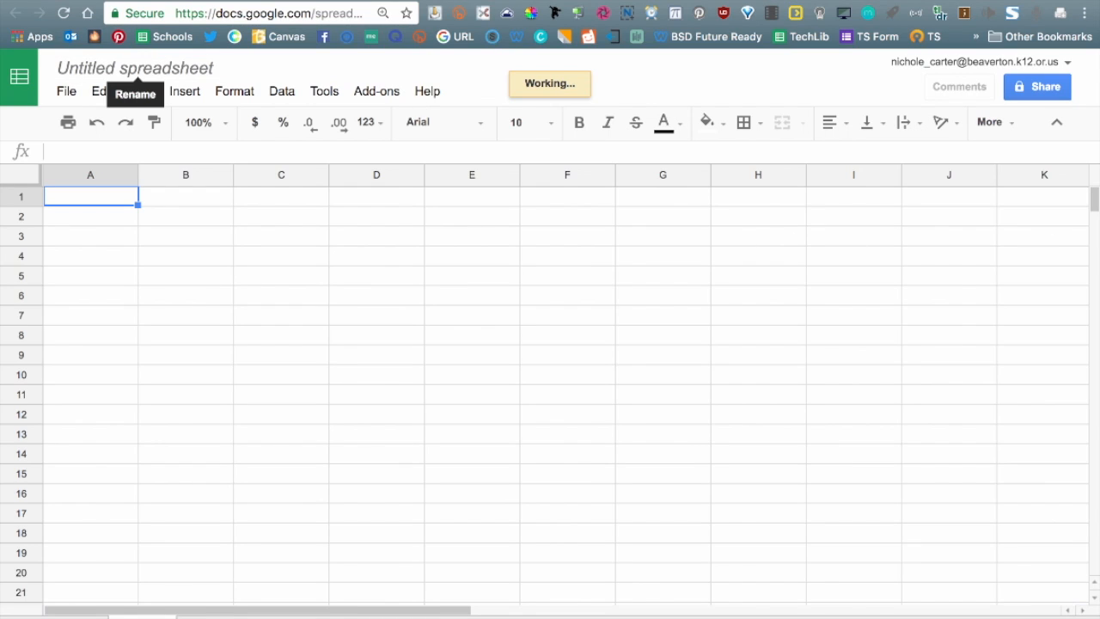
- Rename the untitled spreadsheet as Field Trip
{"action": "left_click", "coordinate": [132, 67]}
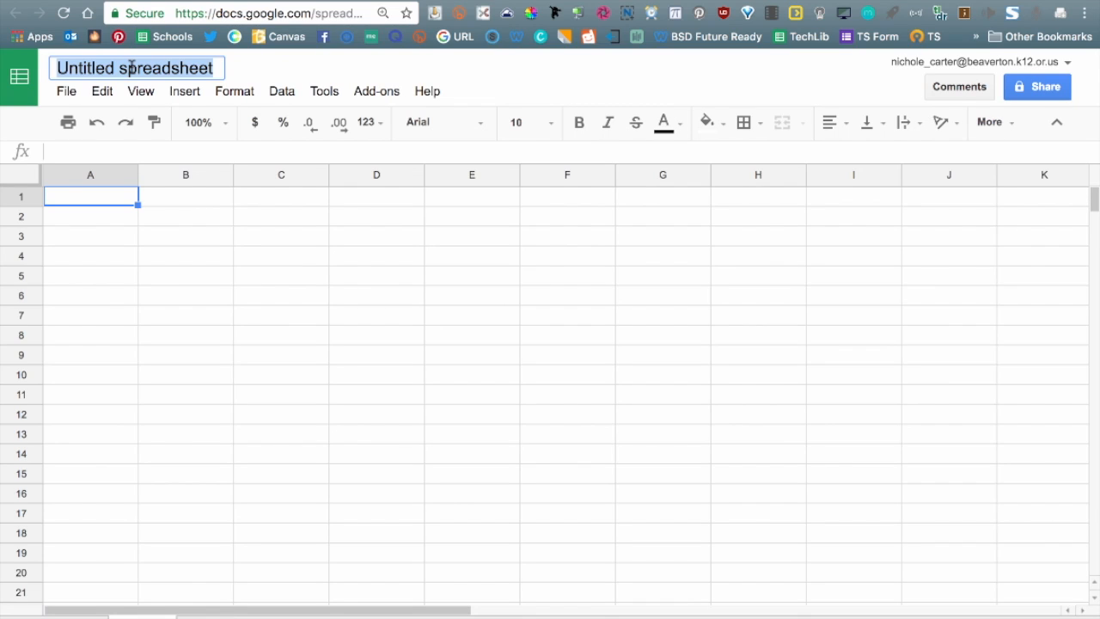
{"action": "type", "text": "Field Trip"}
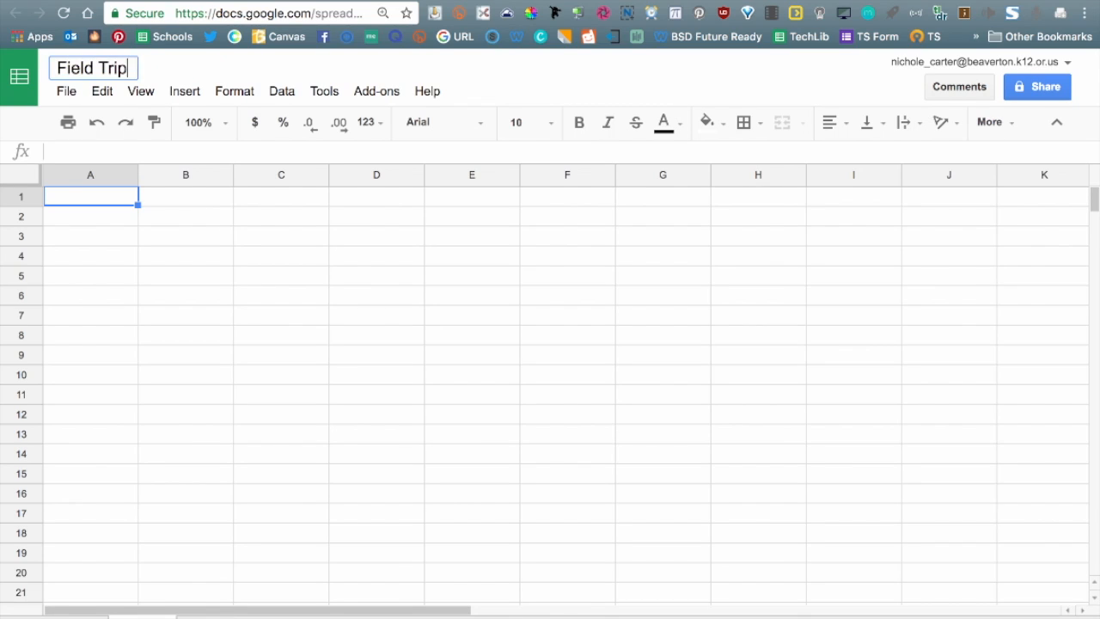
{"action": "key", "text": "Return"}
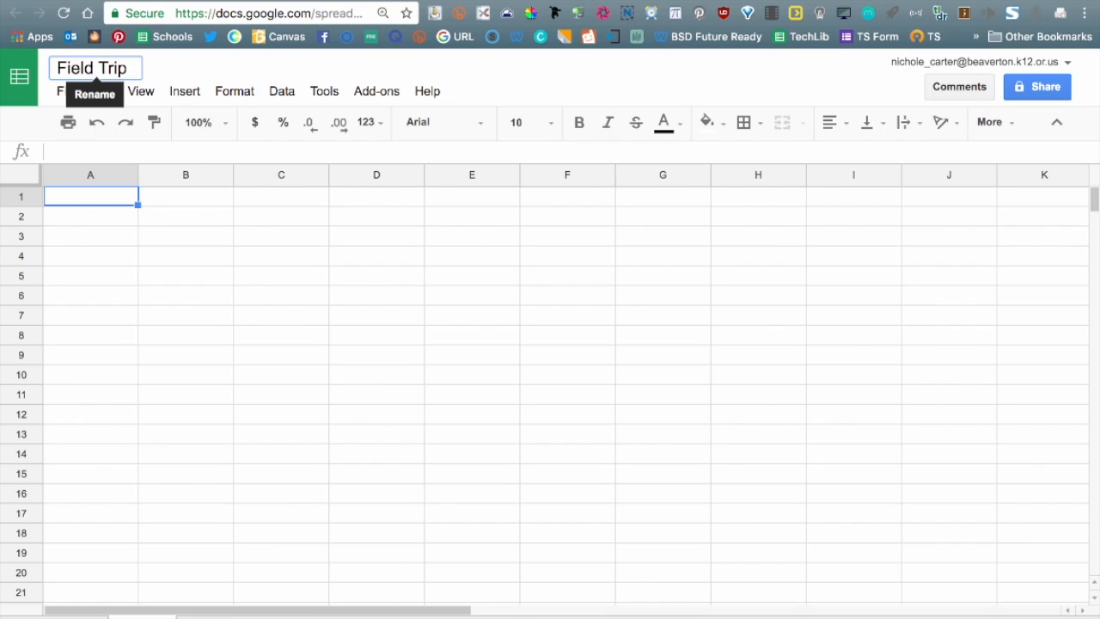
{"action": "left_click", "coordinate": [163, 217]}
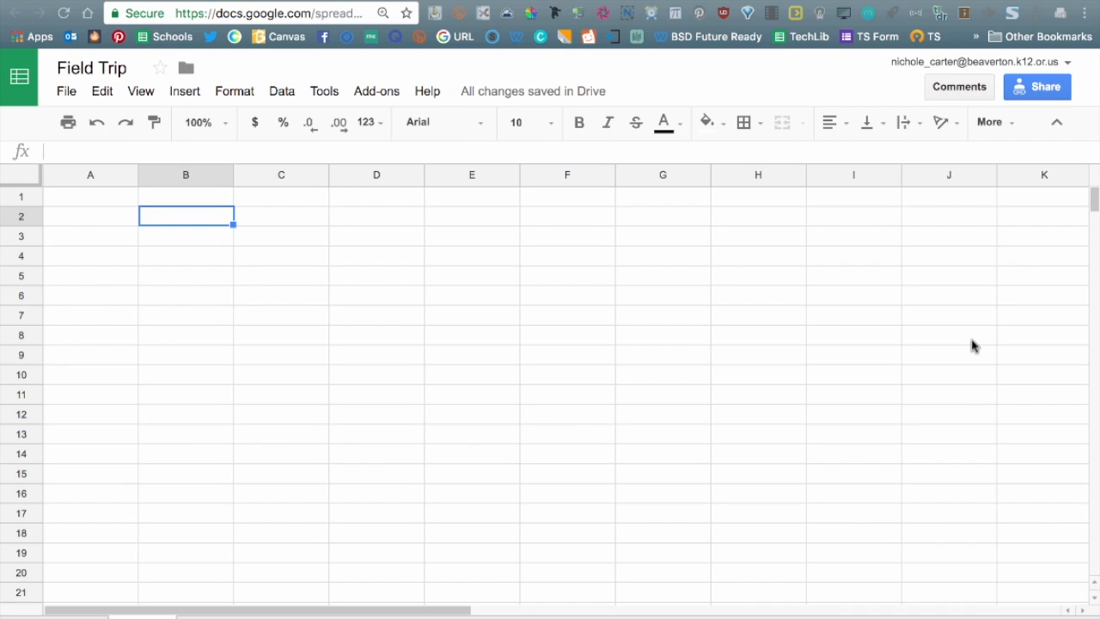
- Enter the column headings Date in cell A1 and Name in cell B1
{"action": "double_click", "coordinate": [95, 197]}
{"action": "type", "text": "Date"}
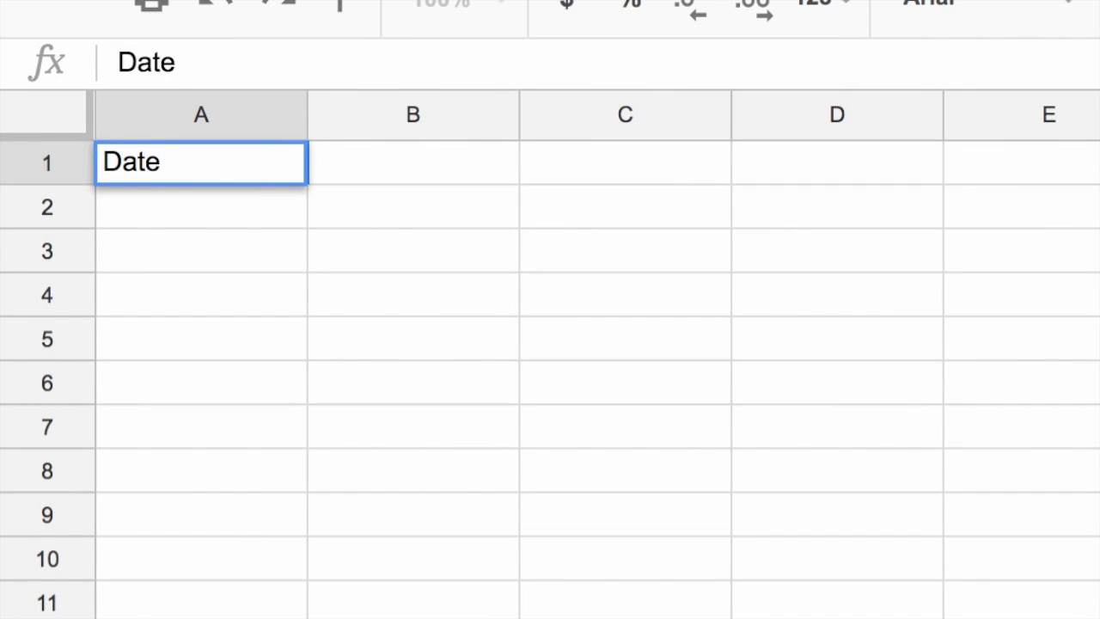
{"action": "key", "text": "Return"}
{"action": "left_click", "coordinate": [200, 162]}
{"action": "left_click", "coordinate": [412, 162]}
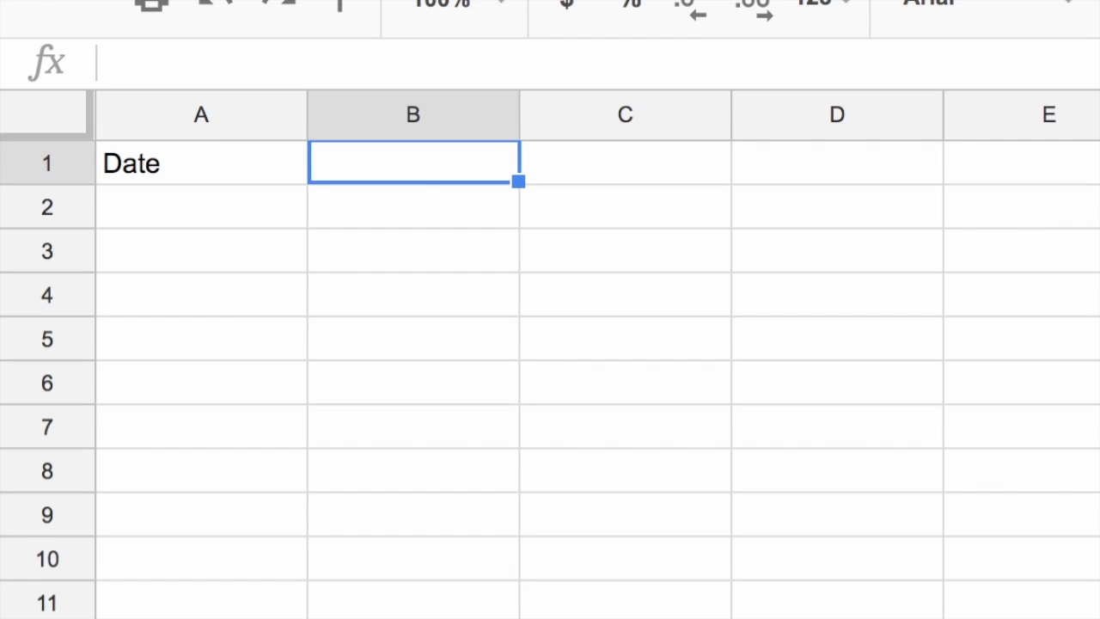
{"action": "type", "text": "Name"}
{"action": "key", "text": "Tab"}
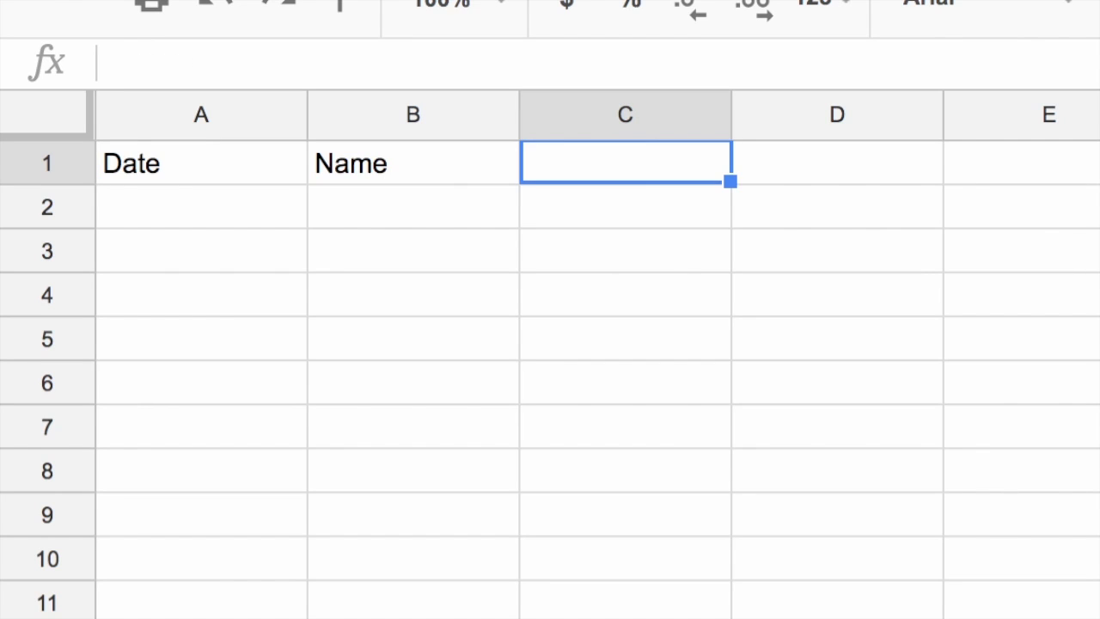
- Enter the column headings Permission Slip in cell C1 and Paid Money in cell D1
{"action": "type", "text": "Pers"}
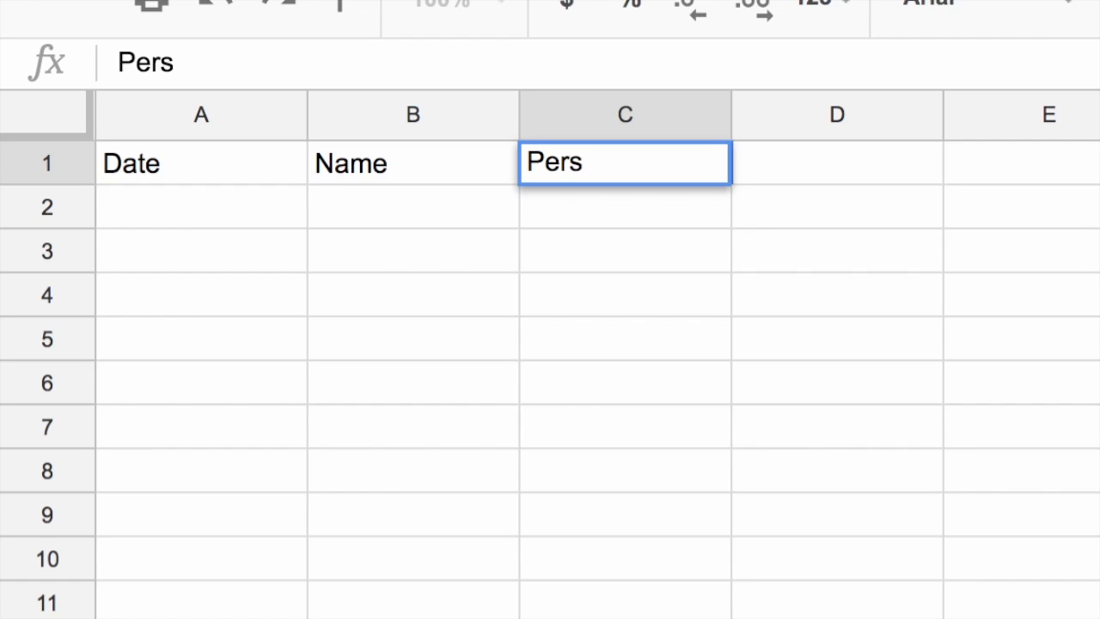
{"action": "key", "text": "BackSpace"}
{"action": "type", "text": "mission Slip"}
{"action": "key", "text": "Return"}
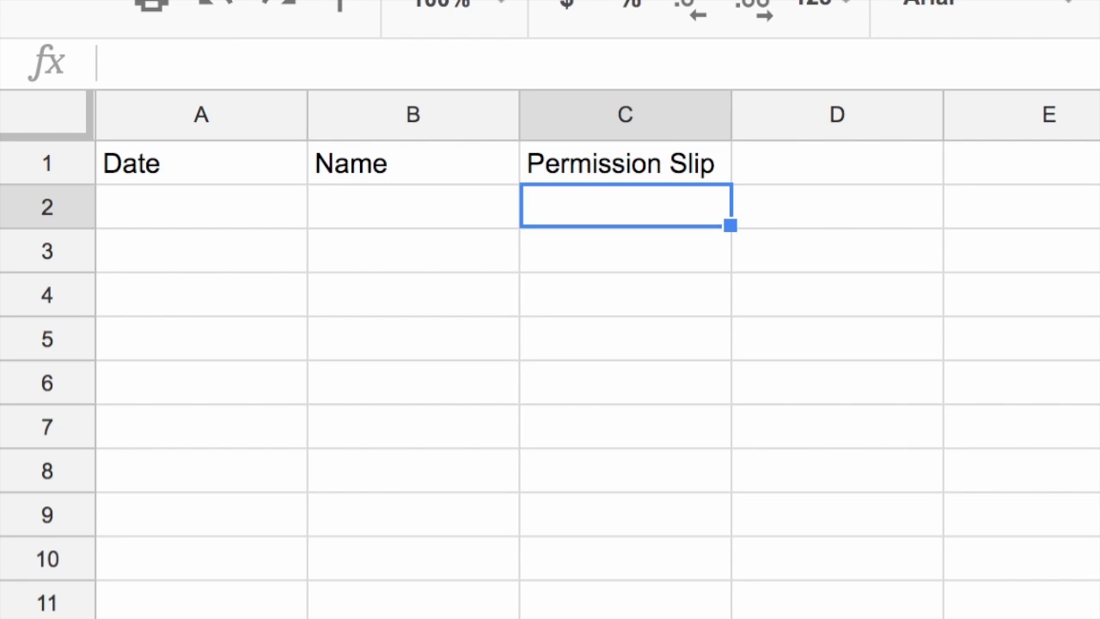
{"action": "key", "text": "Up"}
{"action": "key", "text": "Right"}
{"action": "type", "text": "Paid MOn"}
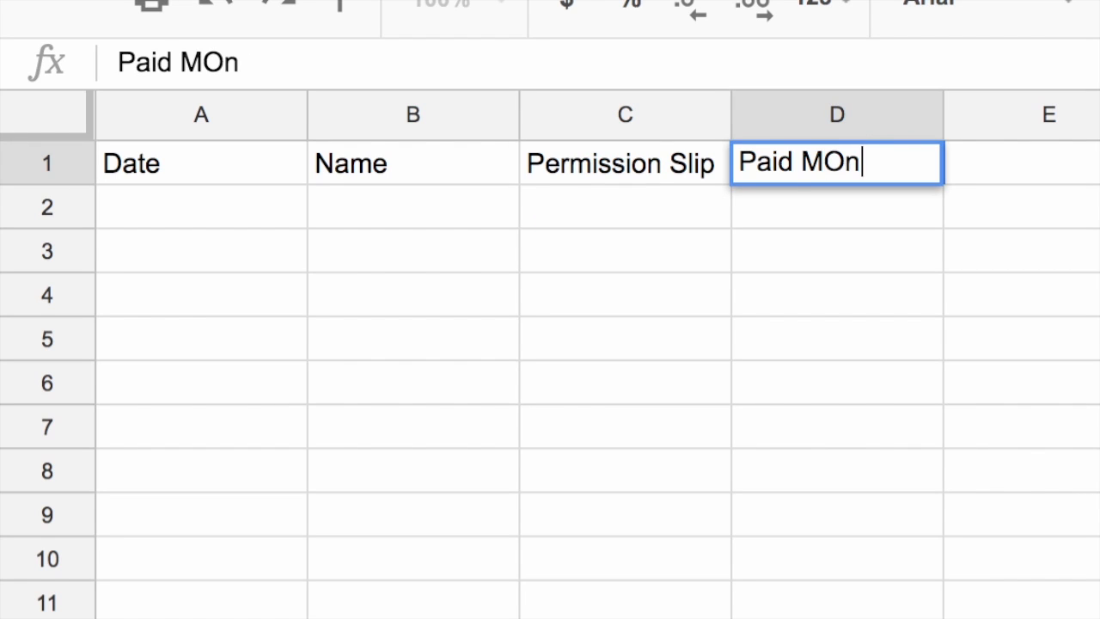
{"action": "key", "text": "BackSpace"}
{"action": "key", "text": "BackSpace"}
{"action": "type", "text": "oney"}
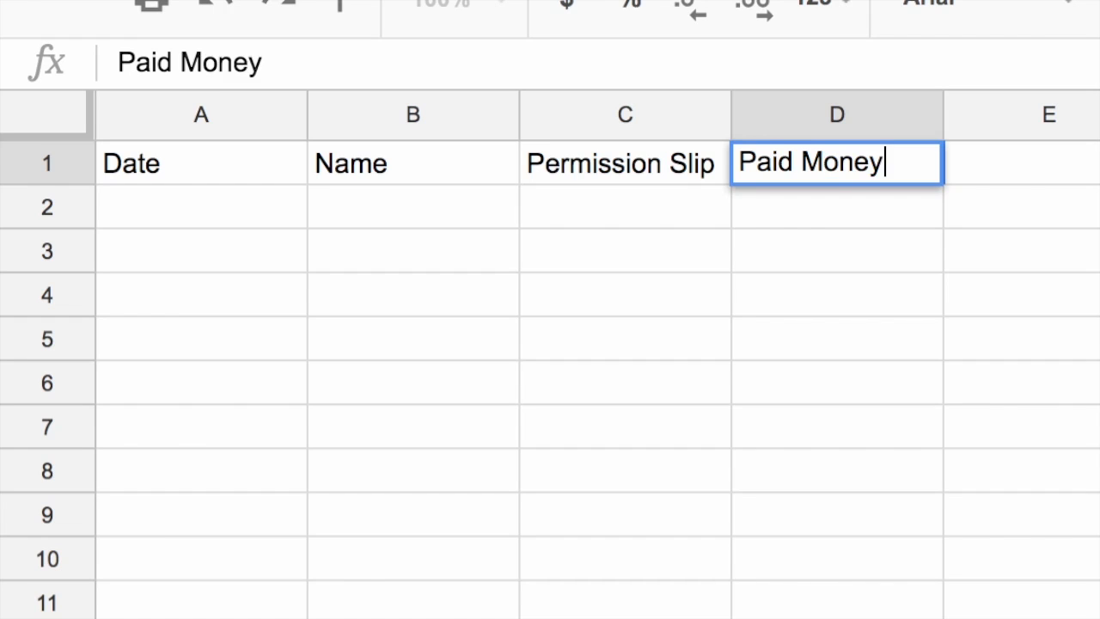
{"action": "key", "text": "Return"}
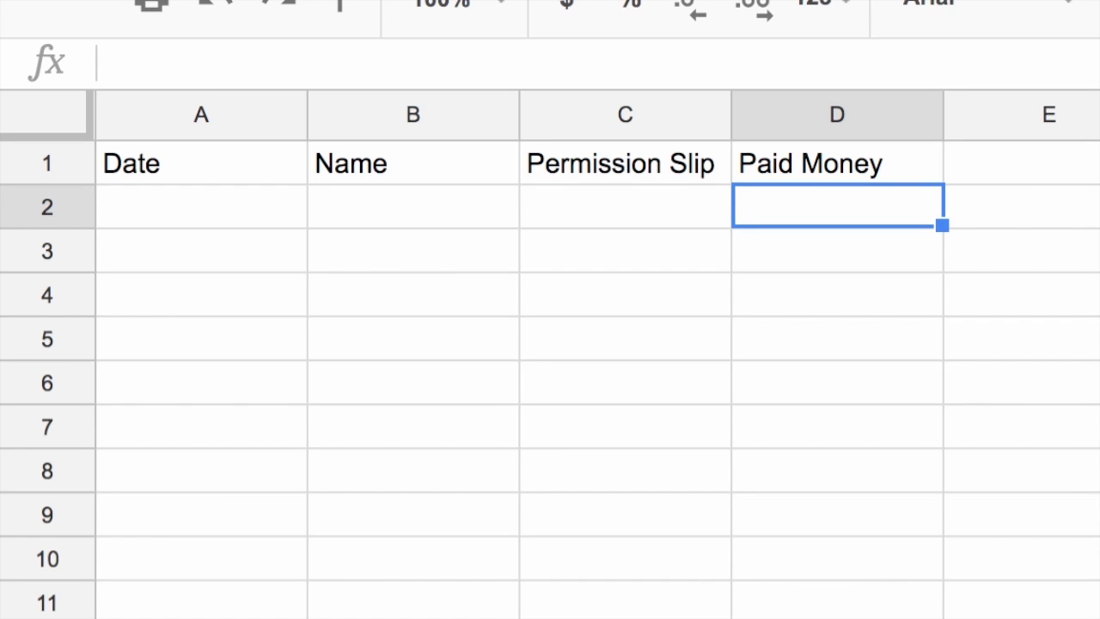
- List the first four students' first names under the Name heading in cells B2 to B5
{"action": "left_click", "coordinate": [222, 197]}
{"action": "left_click", "coordinate": [395, 212]}
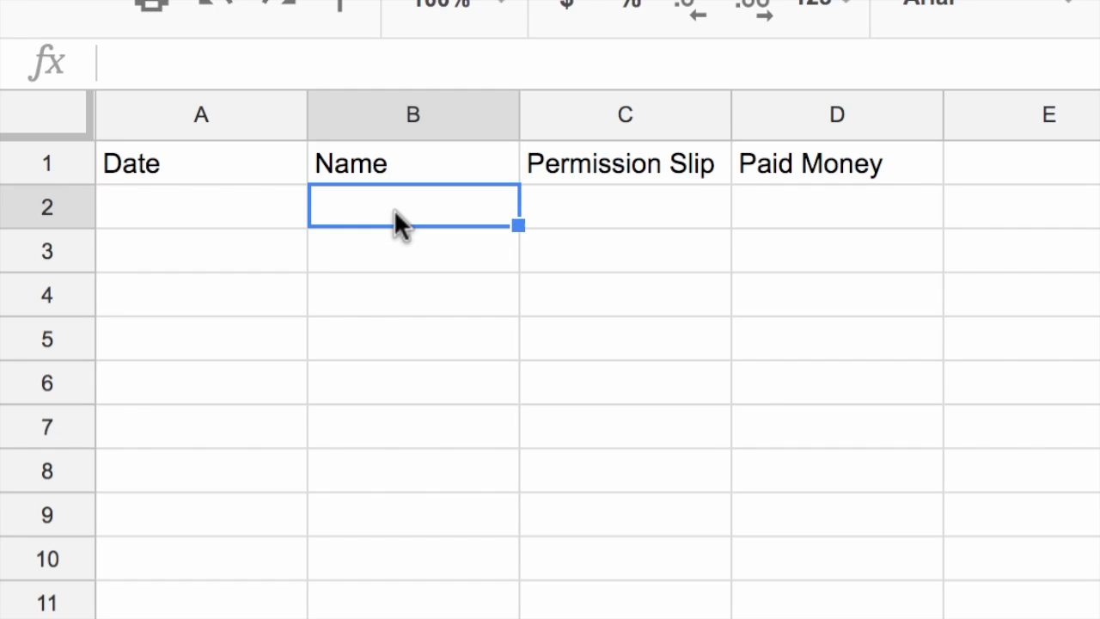
{"action": "type", "text": "Maddie"}
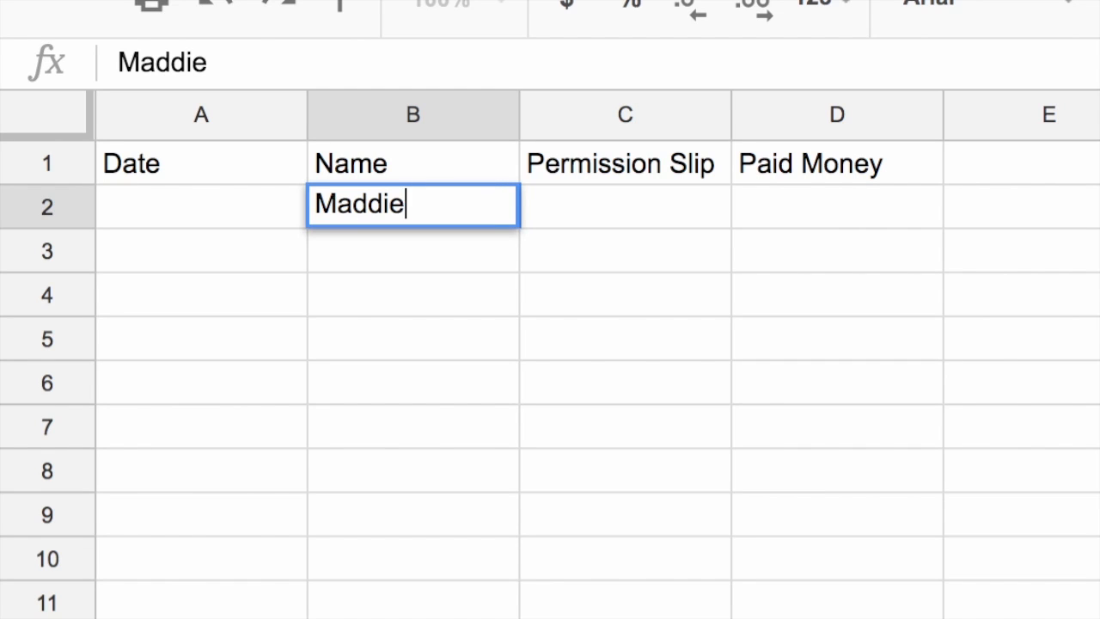
{"action": "key", "text": "Return"}
{"action": "type", "text": "Tim"}
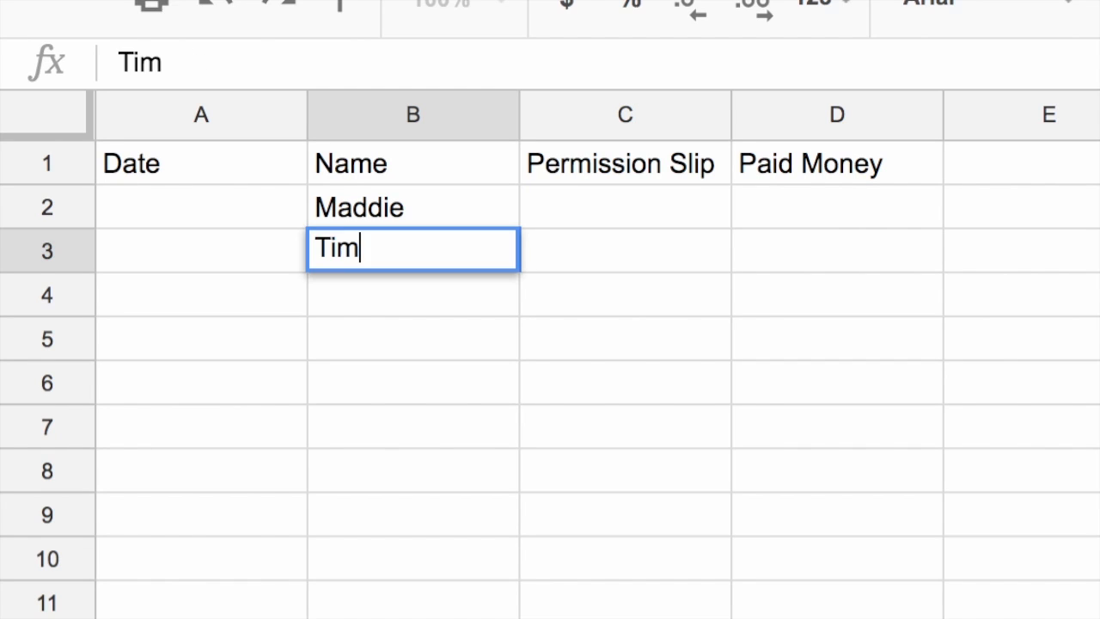
{"action": "key", "text": "Return"}
{"action": "type", "text": "Jack"}
{"action": "key", "text": "Return"}
{"action": "type", "text": "Jesus"}
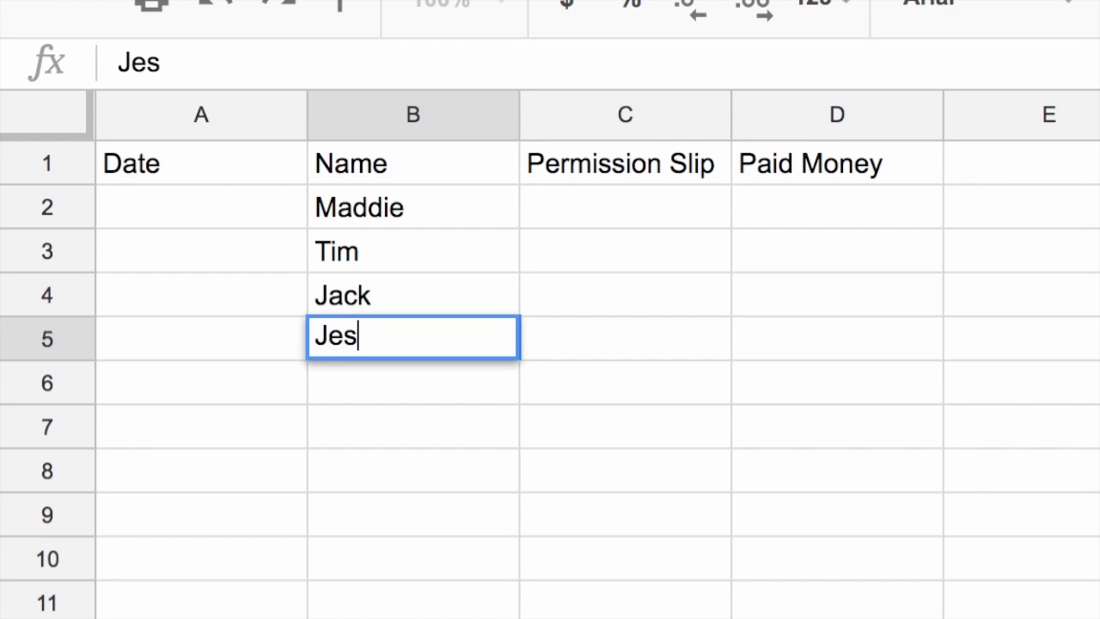
{"action": "key", "text": "Return"}
- Add three more students' first names to the Name column in cells B6 to B8
{"action": "type", "text": "Anna So"}
{"action": "key", "text": "BackSpace"}
{"action": "key", "text": "BackSpace"}
{"action": "key", "text": "BackSpace"}
{"action": "key", "text": "Return"}
{"action": "type", "text": "Sophia"}
{"action": "key", "text": "Return"}
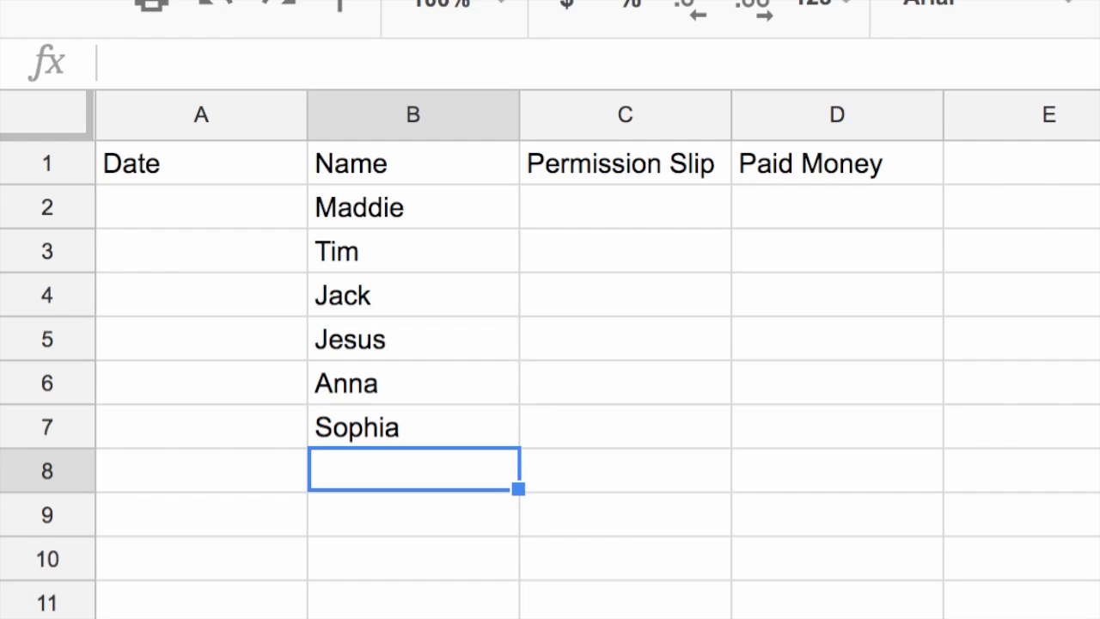
{"action": "type", "text": "George"}
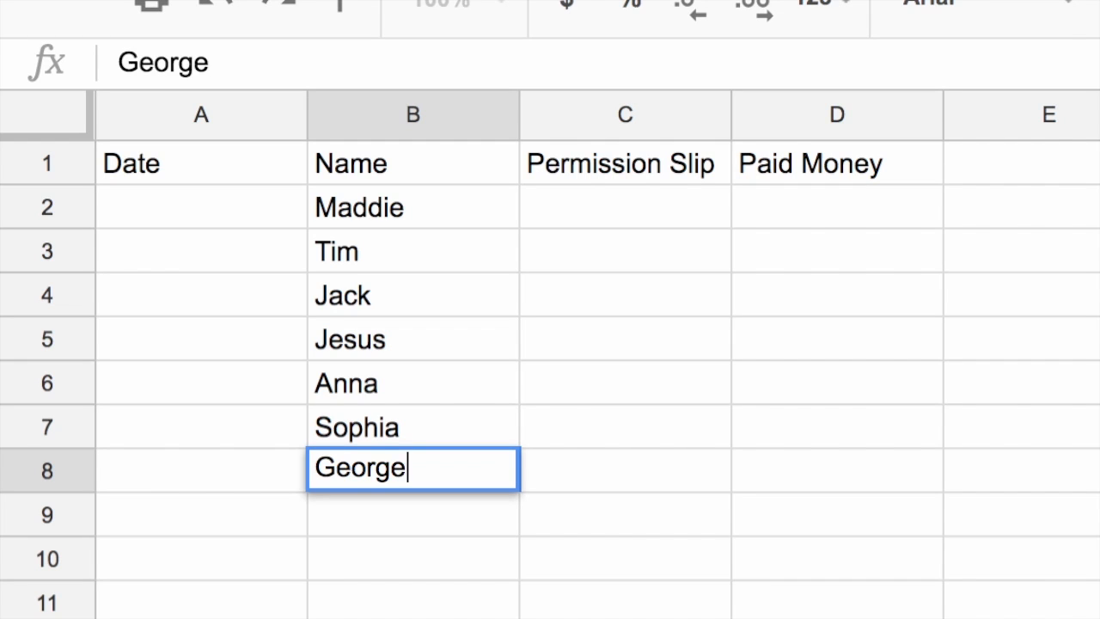
{"action": "key", "text": "Return"}
- Enter the date 11-28-17 under the Date heading in cell A2
{"action": "key", "text": "Up"}
{"action": "key", "text": "Up"}
{"action": "key", "text": "Up"}
{"action": "key", "text": "Up"}
{"action": "key", "text": "Up"}
{"action": "key", "text": "Up"}
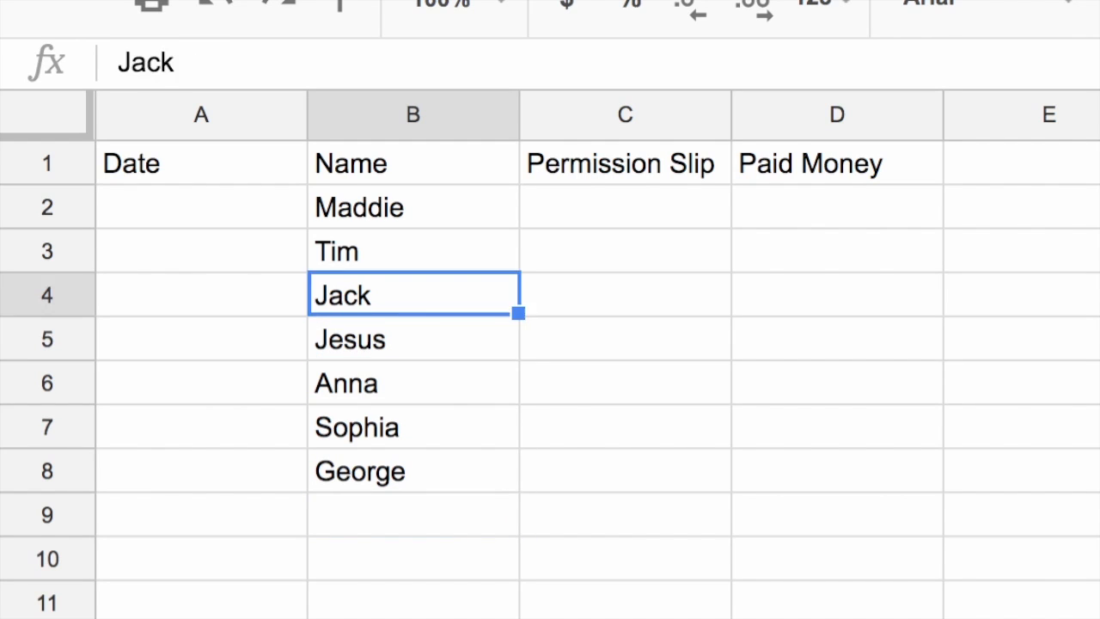
{"action": "key", "text": "Left"}
{"action": "key", "text": "Up"}
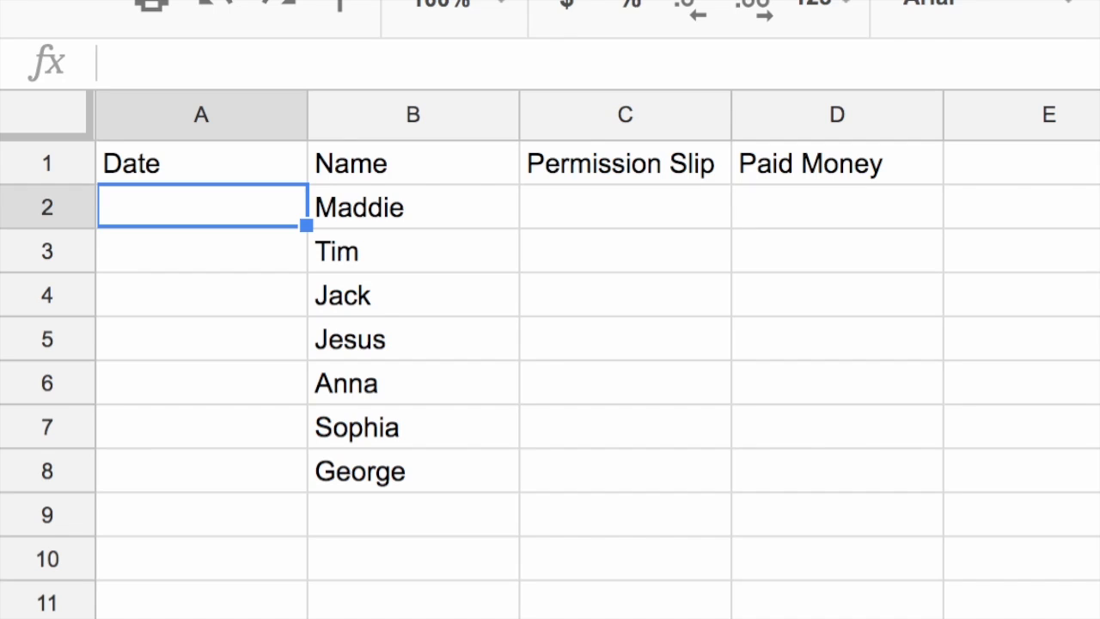
{"action": "type", "text": "11."}
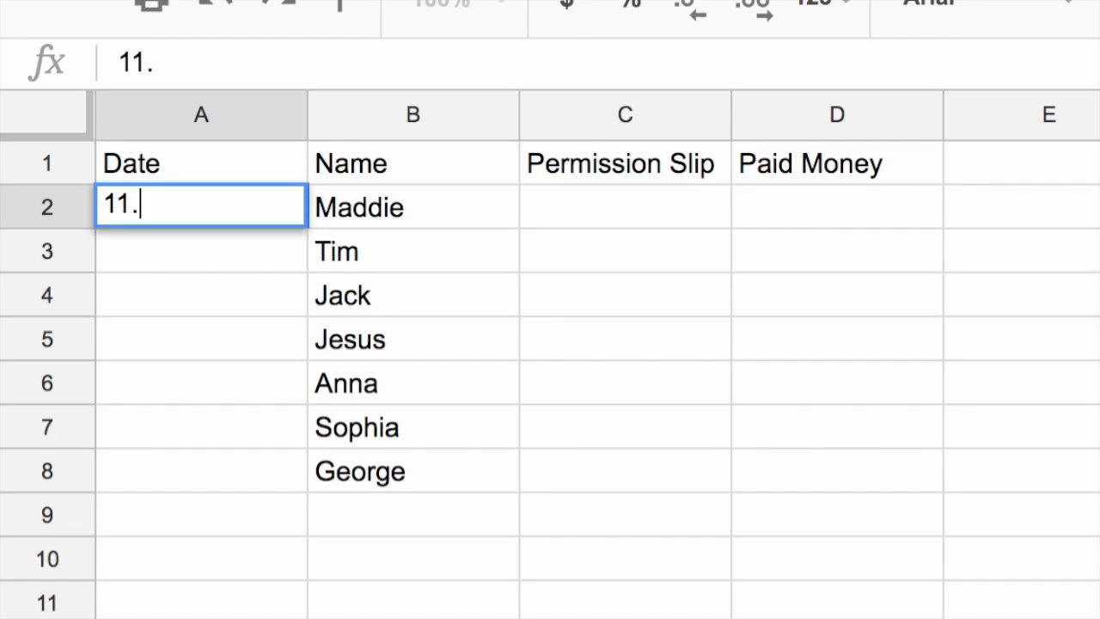
{"action": "key", "text": "BackSpace"}
{"action": "type", "text": "-28-17"}
{"action": "key", "text": "Return"}
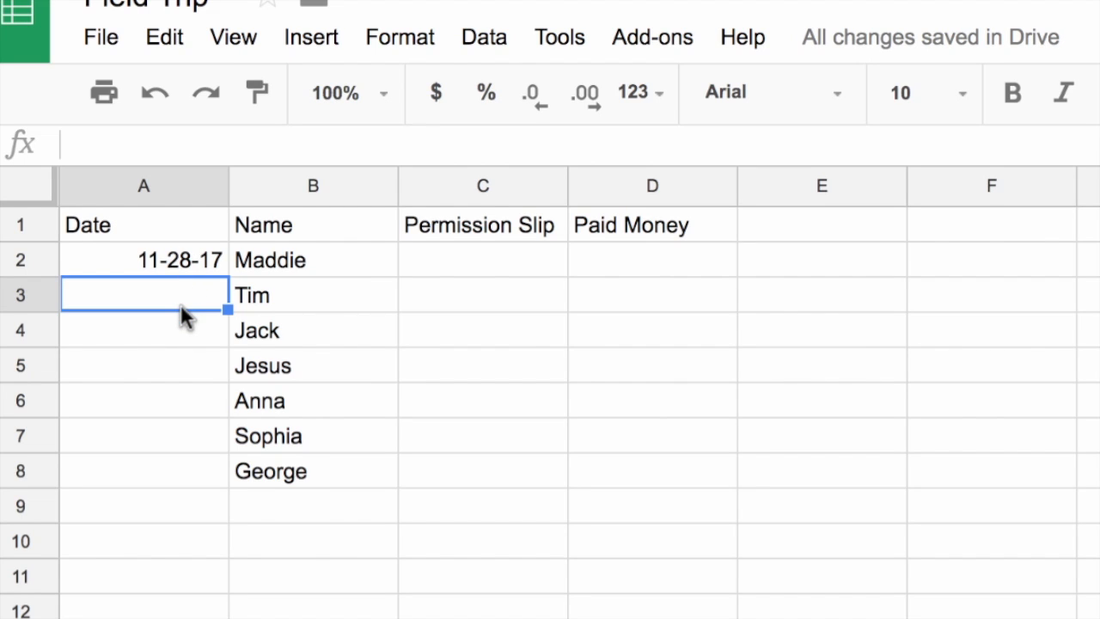
- Add data validation to cell A3 with the criteria Date, is valid date, showing a warning on invalid data
{"action": "left_click", "coordinate": [506, 36]}
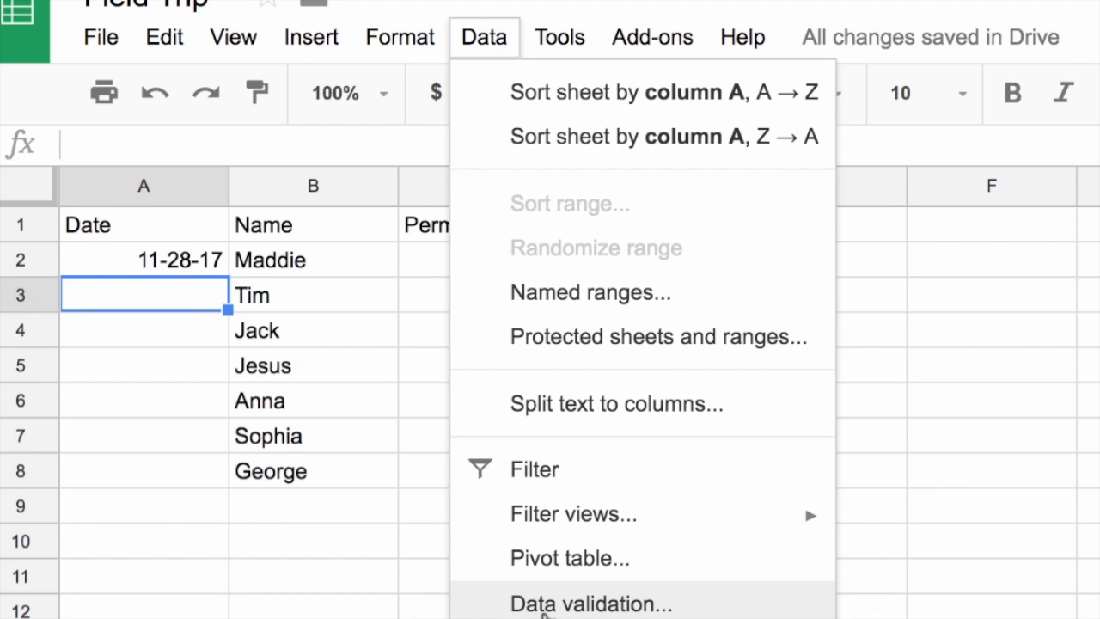
{"action": "left_click", "coordinate": [567, 603]}
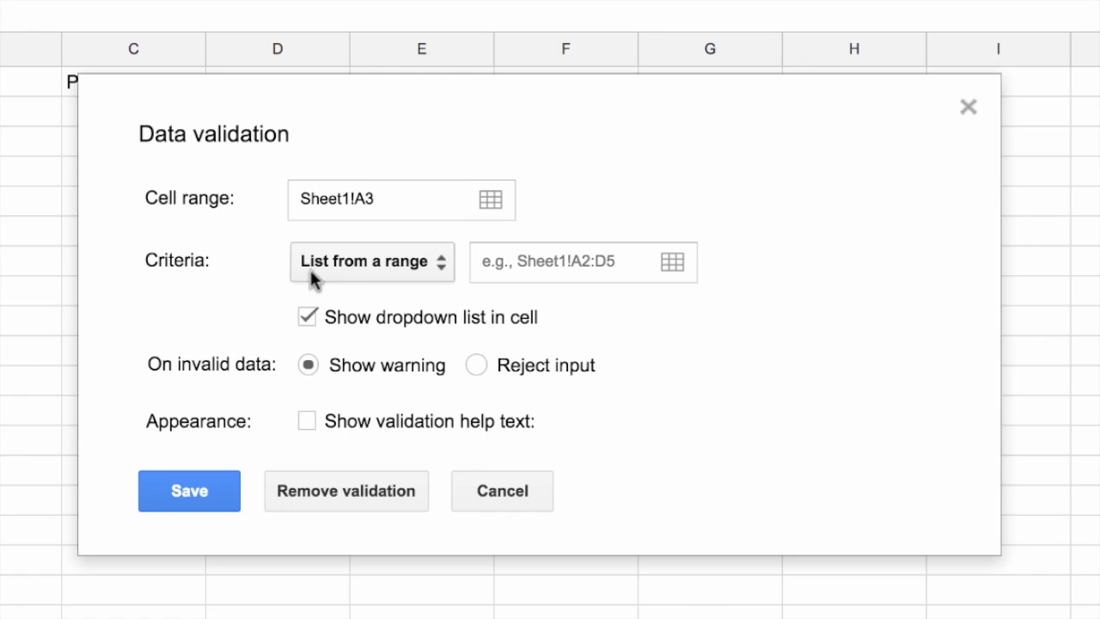
{"action": "left_click", "coordinate": [428, 263]}
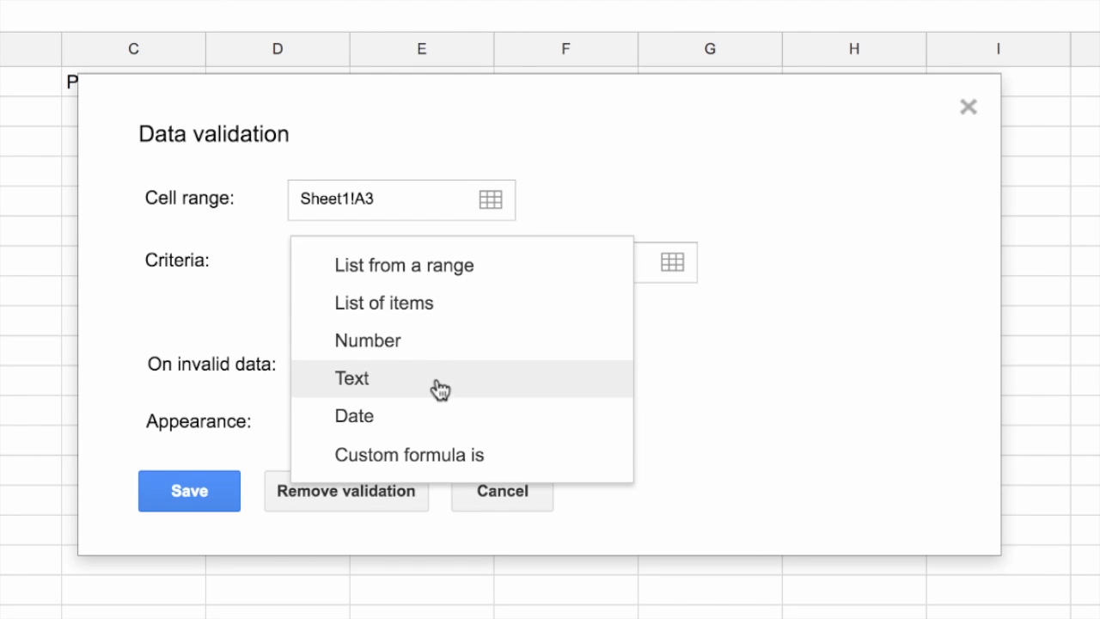
{"action": "left_click", "coordinate": [351, 416]}
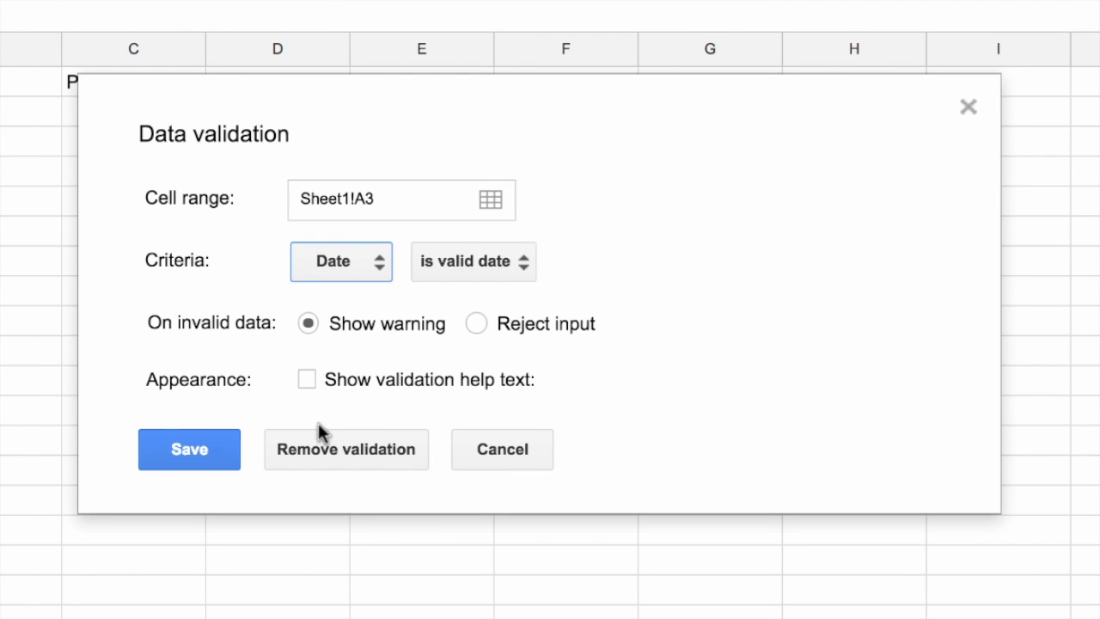
{"action": "left_click", "coordinate": [147, 449]}
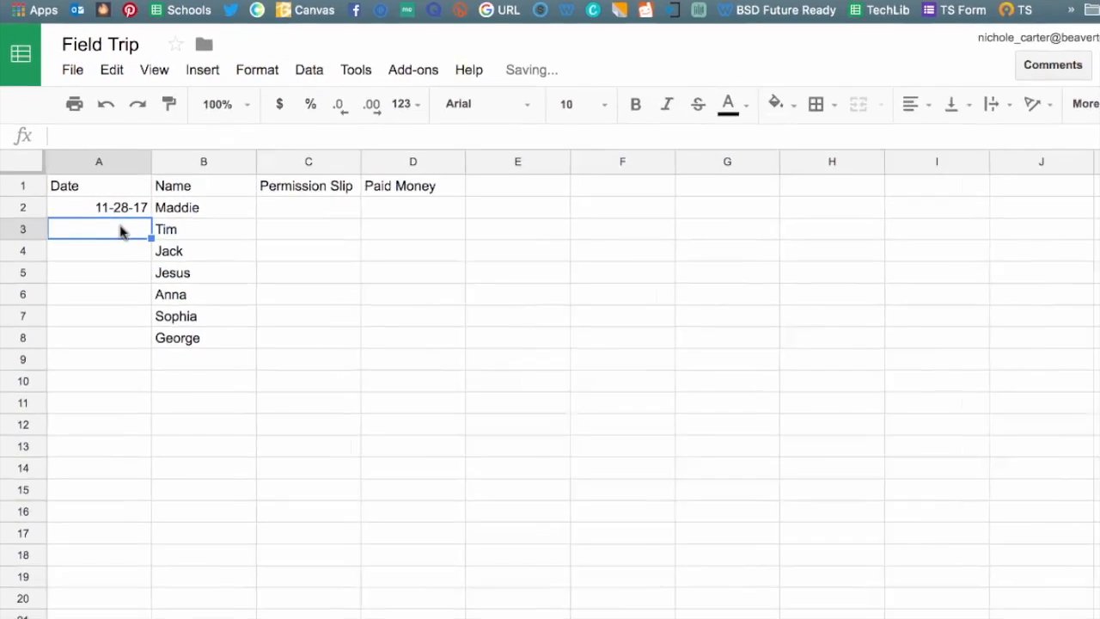
- Set cell A3 to November 29, 2017 with the date picker and copy that date into cells A4 to A6
{"action": "double_click", "coordinate": [109, 233]}
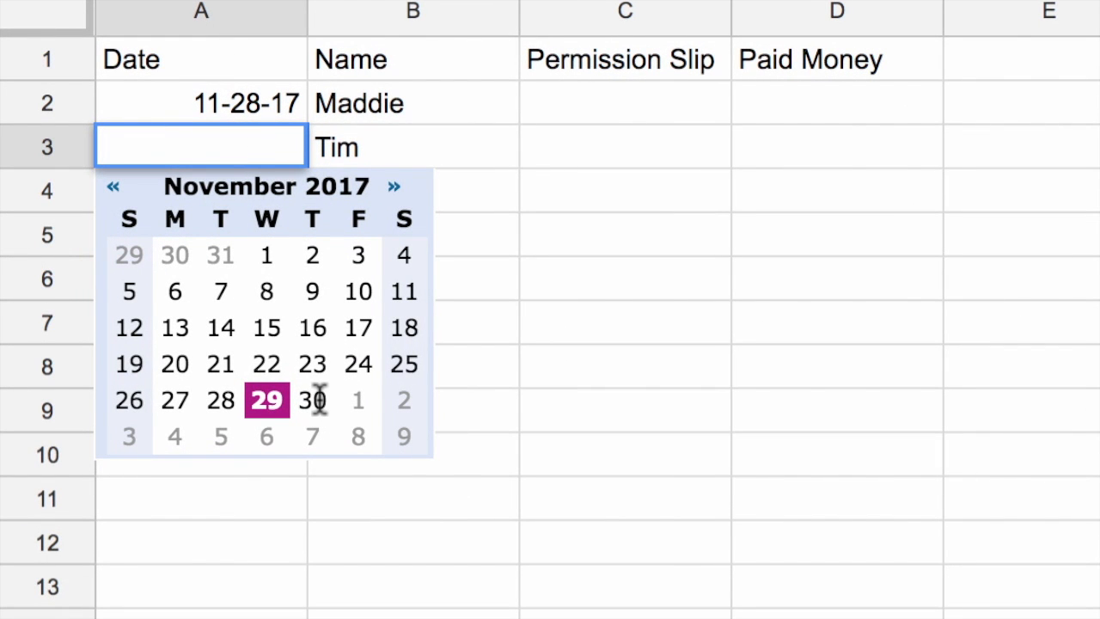
{"action": "left_click", "coordinate": [266, 399]}
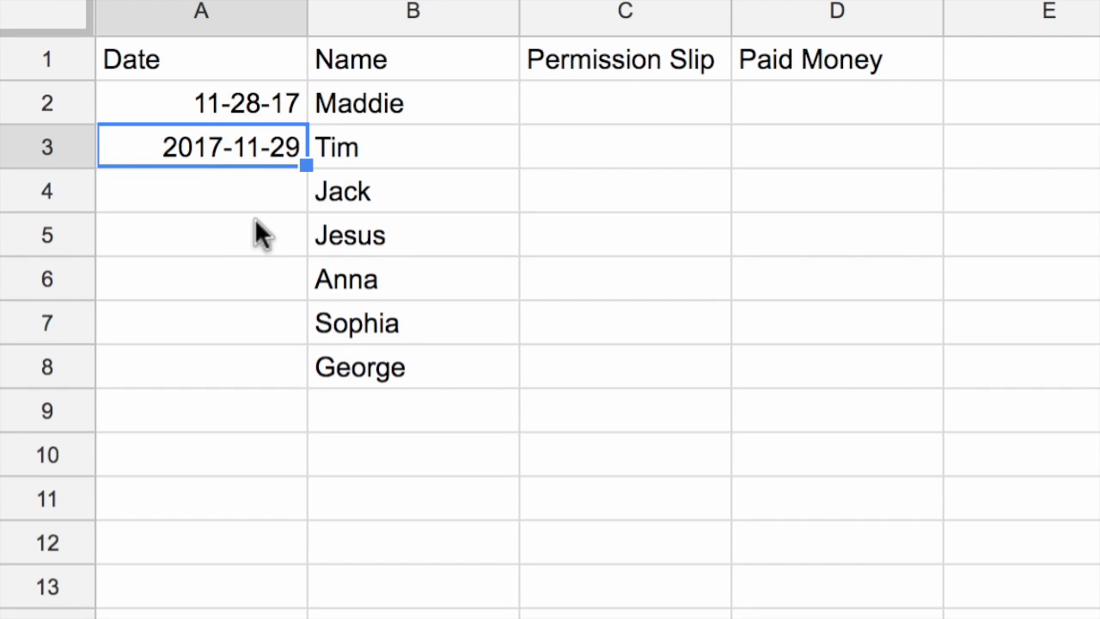
{"action": "key", "text": "ctrl+c"}
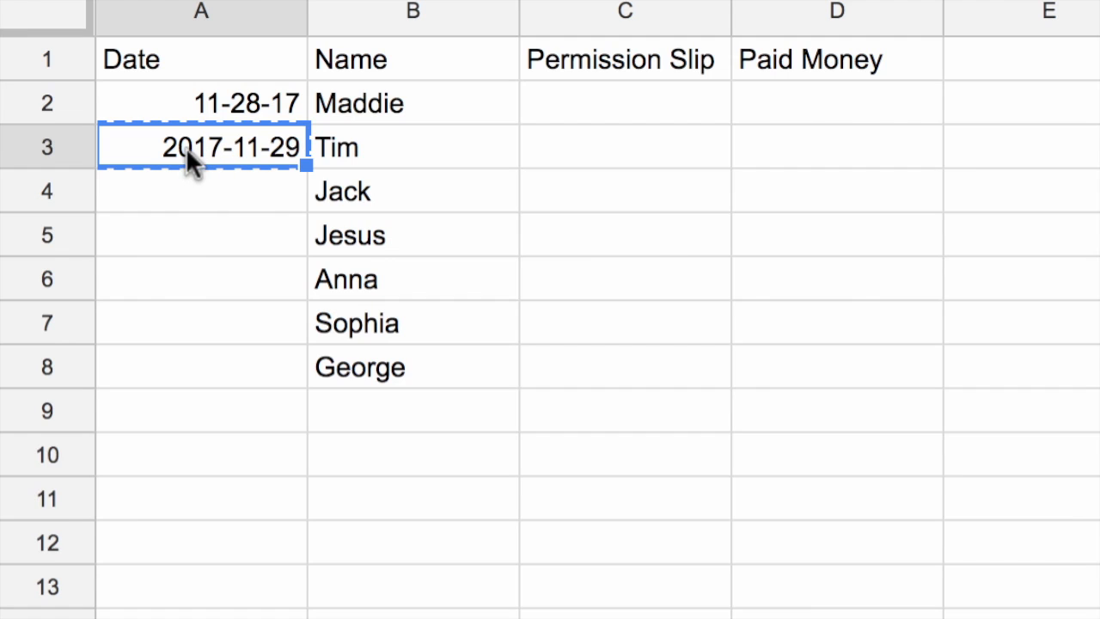
{"action": "key", "text": "Down"}
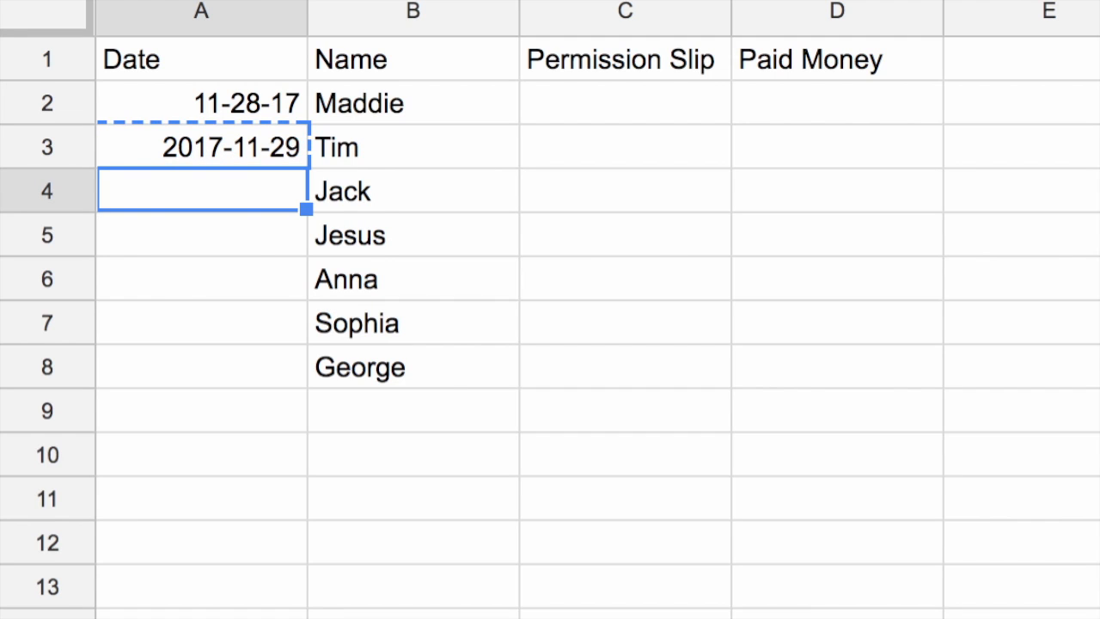
{"action": "key", "text": "ctrl+v"}
{"action": "key", "text": "Down"}
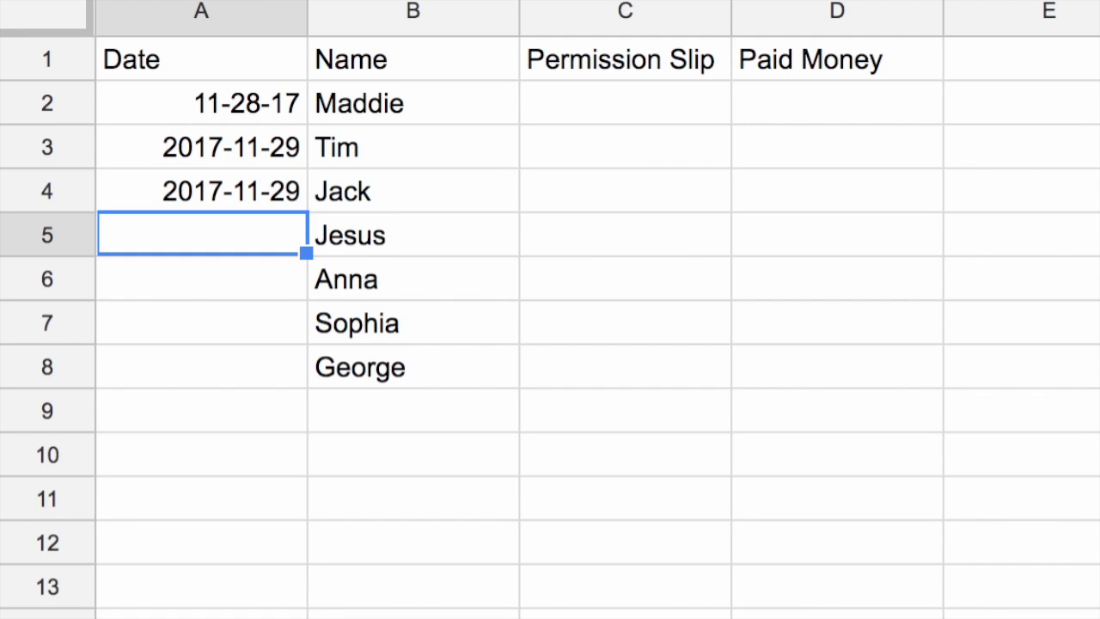
{"action": "key", "text": "ctrl+v"}
{"action": "key", "text": "Down"}
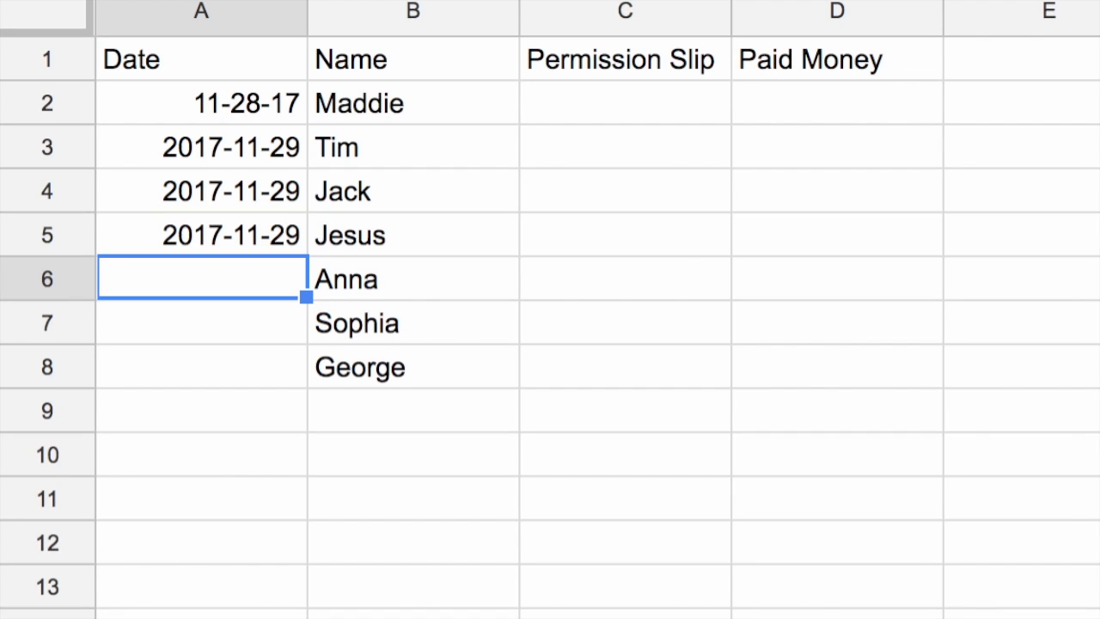
{"action": "key", "text": "ctrl+v"}
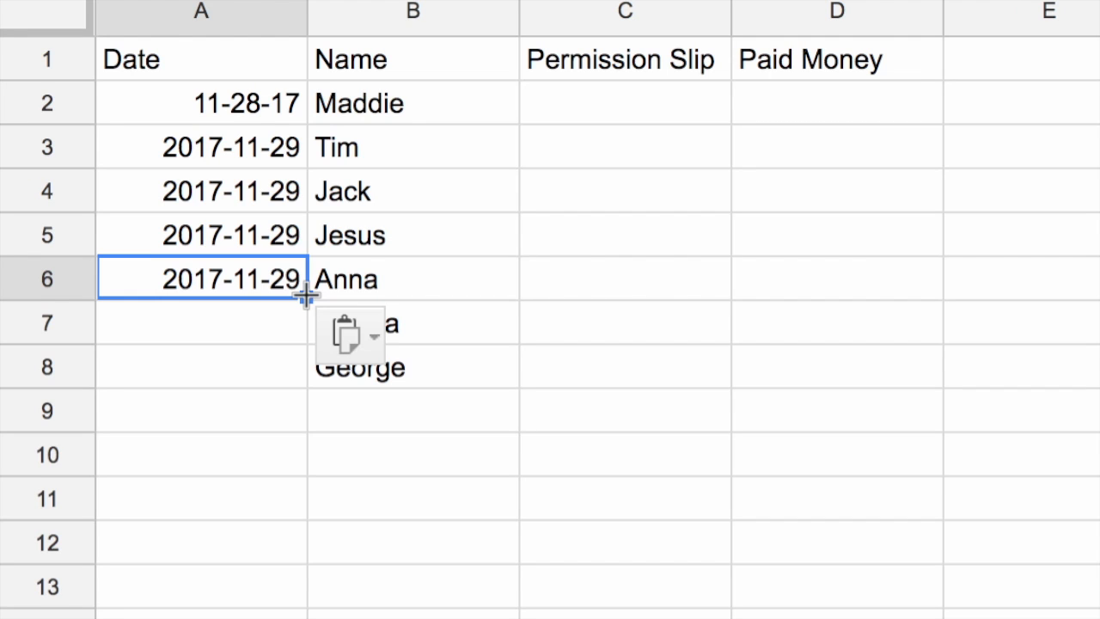
- Autofill the dates from cell A6 down to A8, and overwrite A7 with a copy of A6's date, 2017-11-29
{"action": "left_click_drag", "start_coordinate": [305, 296], "coordinate": [311, 380]}
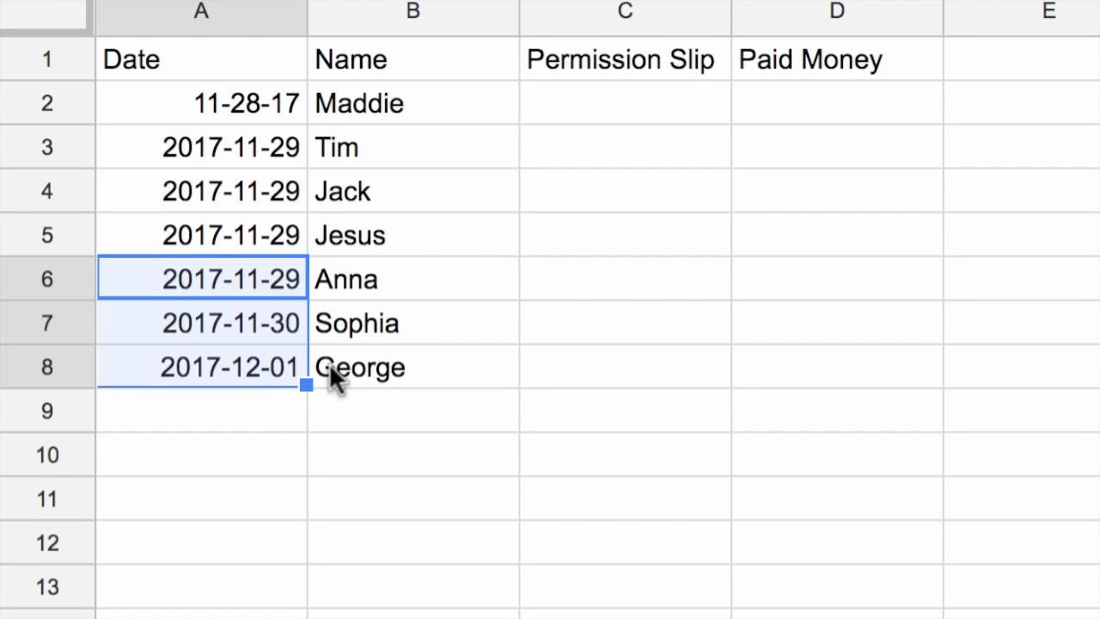
{"action": "left_click", "coordinate": [221, 335]}
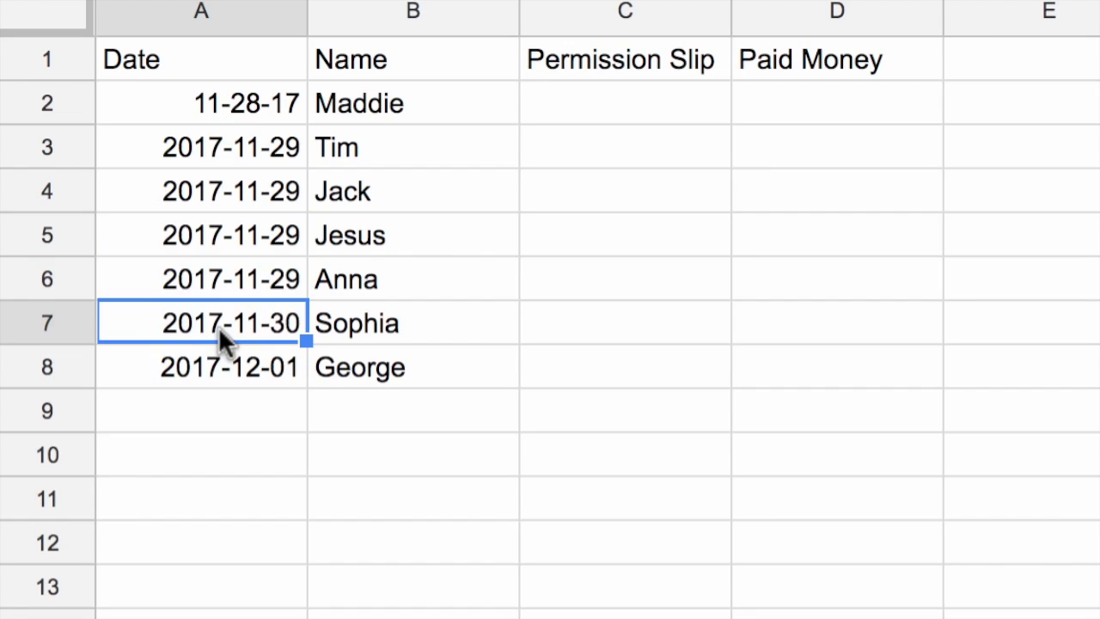
{"action": "left_click", "coordinate": [258, 291]}
{"action": "key", "text": "ctrl+c"}
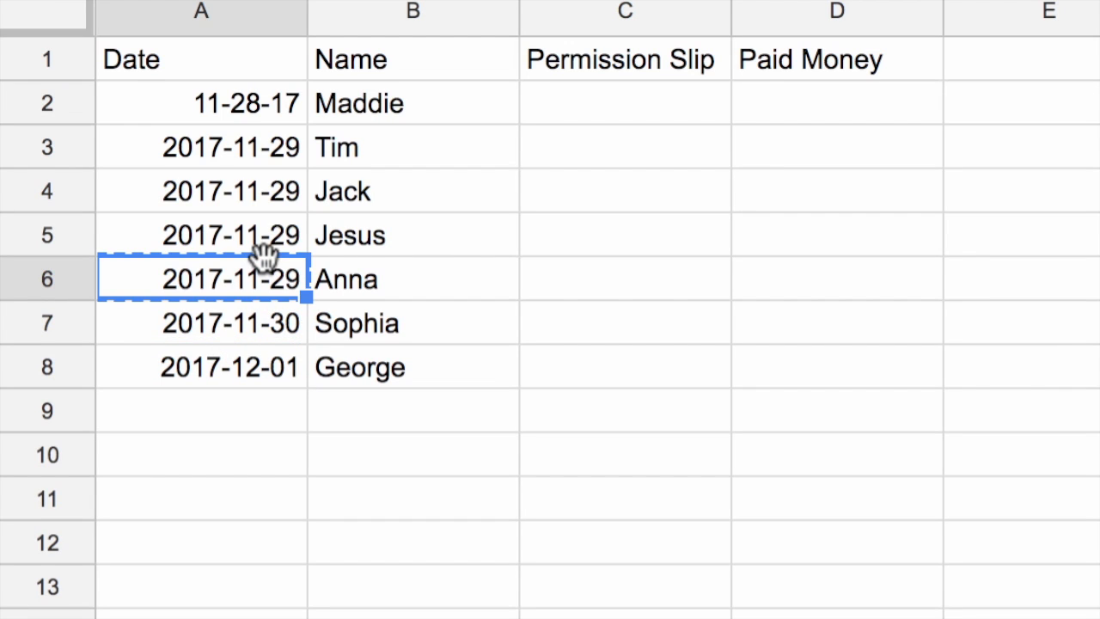
{"action": "key", "text": "Down"}
{"action": "key", "text": "ctrl+v"}
{"action": "key", "text": "Down"}
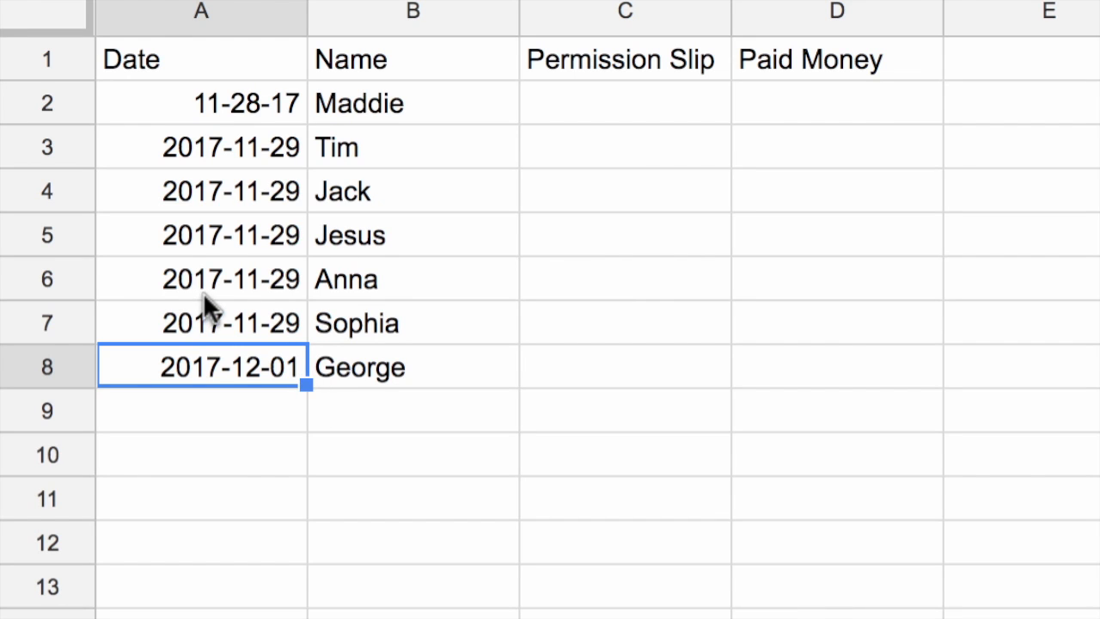
- Enter X for the first four students in the Permission Slip column, cells C2 to C5
{"action": "left_click", "coordinate": [634, 105]}
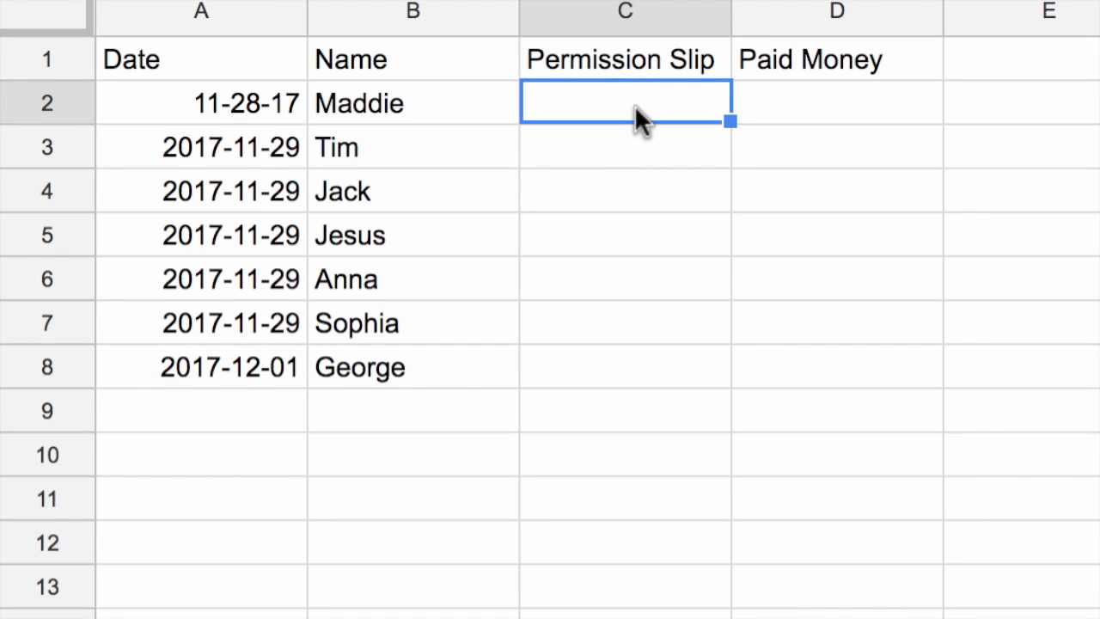
{"action": "type", "text": "X"}
{"action": "key", "text": "Return"}
{"action": "type", "text": "X"}
{"action": "key", "text": "Return"}
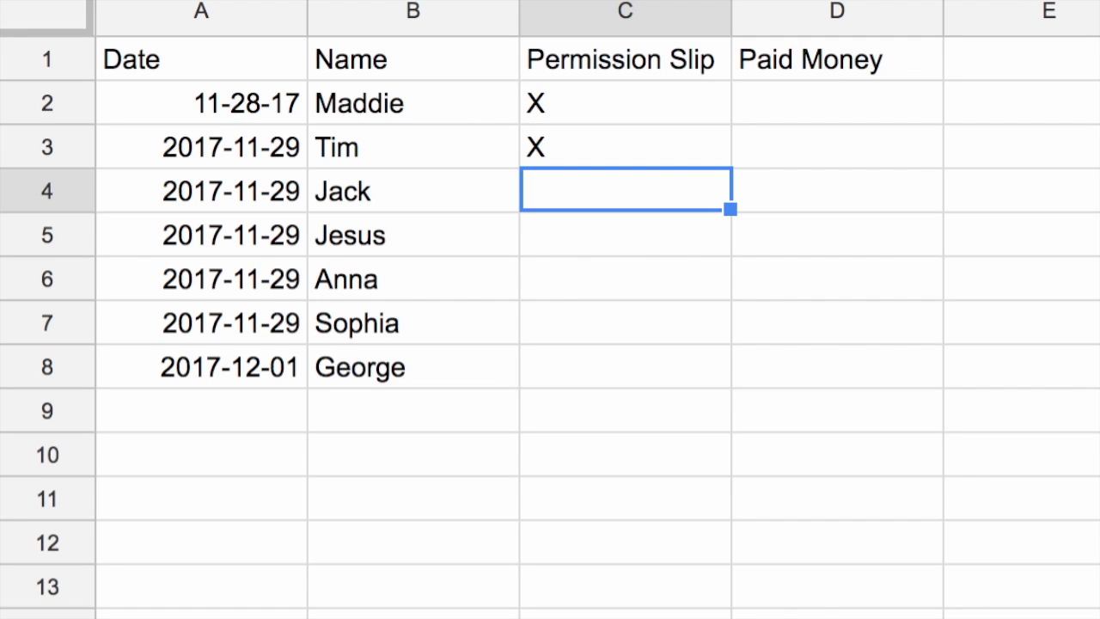
{"action": "type", "text": "X"}
{"action": "key", "text": "Return"}
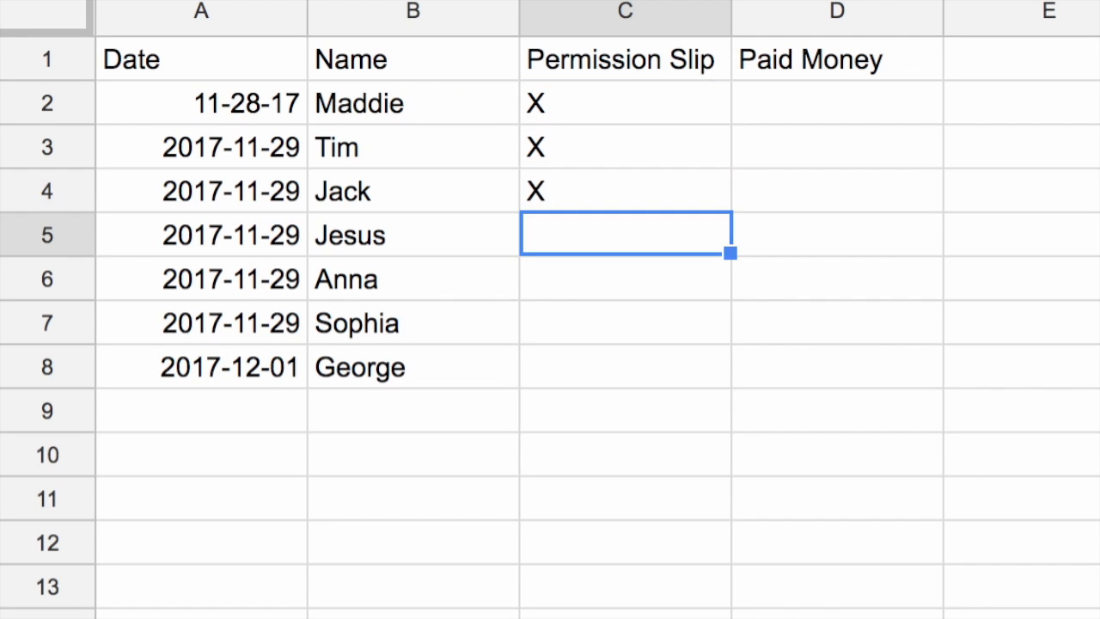
{"action": "type", "text": "X"}
{"action": "key", "text": "Return"}
- Enter X in Permission Slip cells C7 and C8, skipping cell C6
{"action": "key", "text": "Return"}
{"action": "type", "text": "X"}
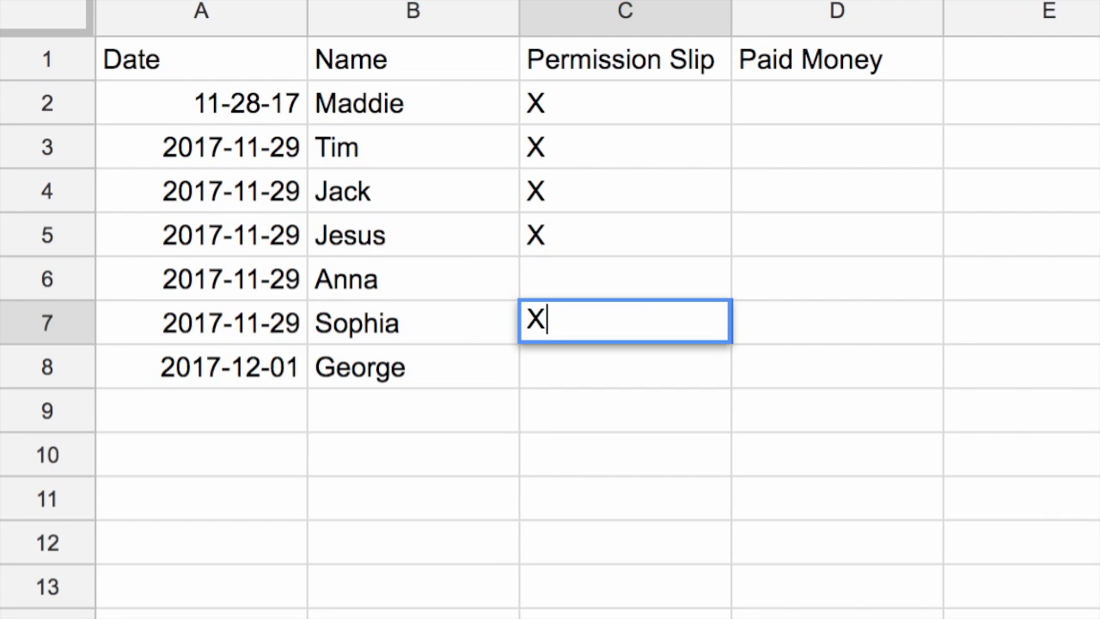
{"action": "key", "text": "Return"}
{"action": "key", "text": "Up"}
{"action": "key", "text": "Up"}
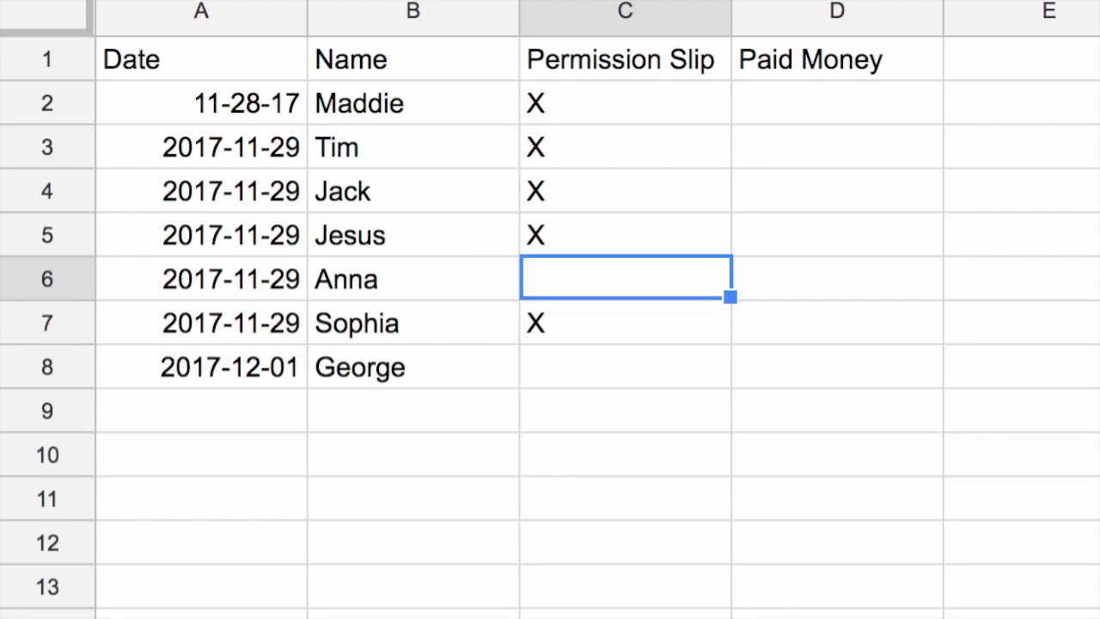
{"action": "key", "text": "Down"}
{"action": "type", "text": "X"}
{"action": "key", "text": "Return"}
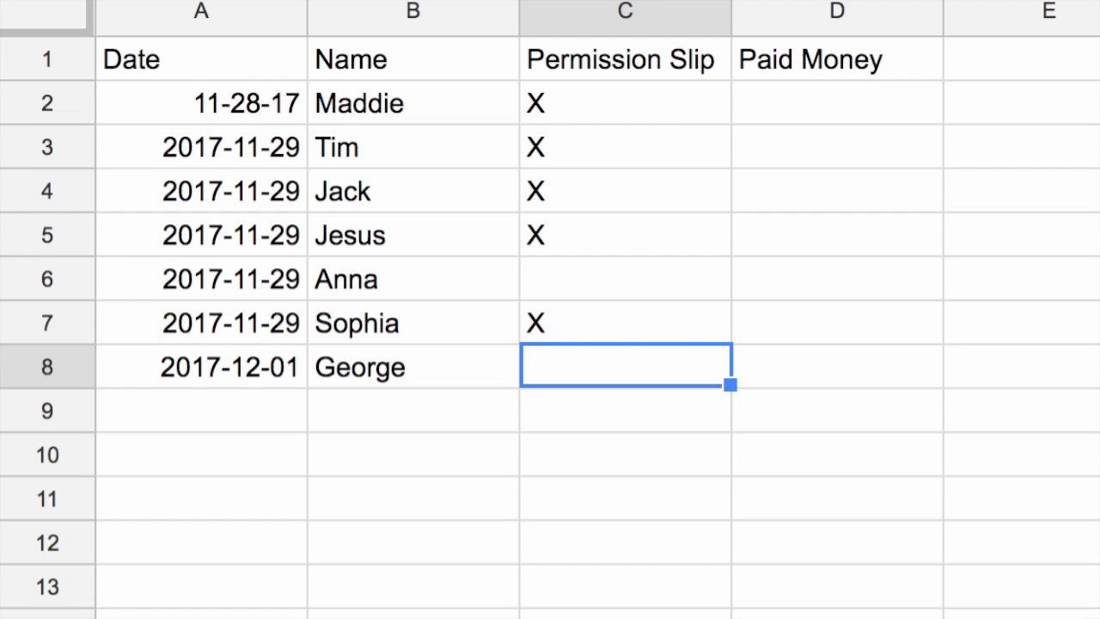
{"action": "type", "text": "X"}
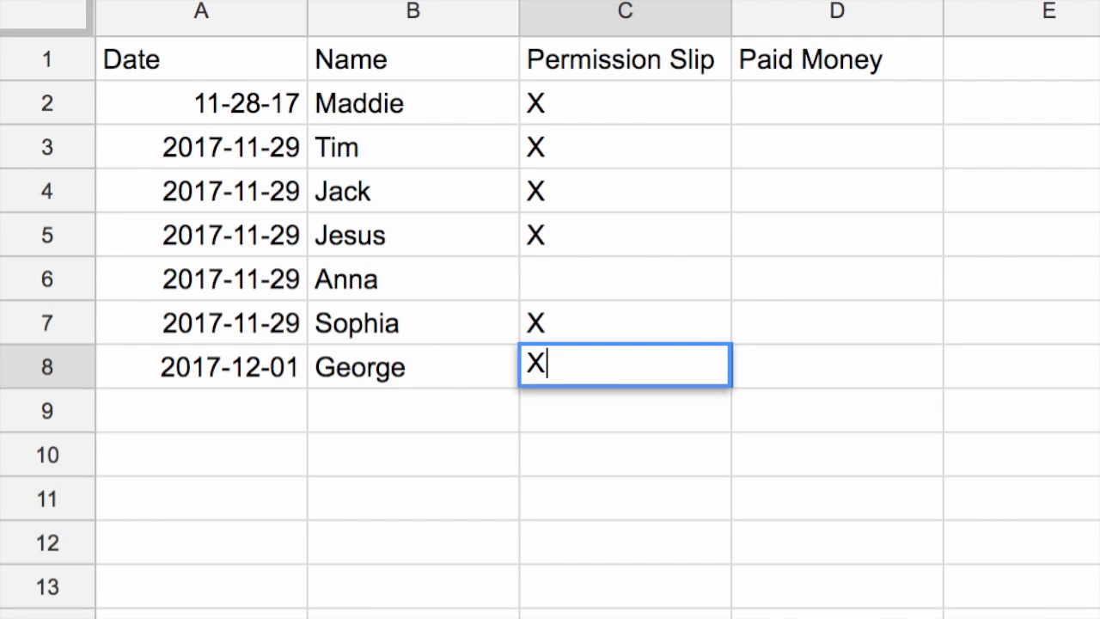
- Delete all the X marks from the Permission Slip column in cells C2 to C8
{"action": "left_click", "coordinate": [567, 99], "text": "shift"}
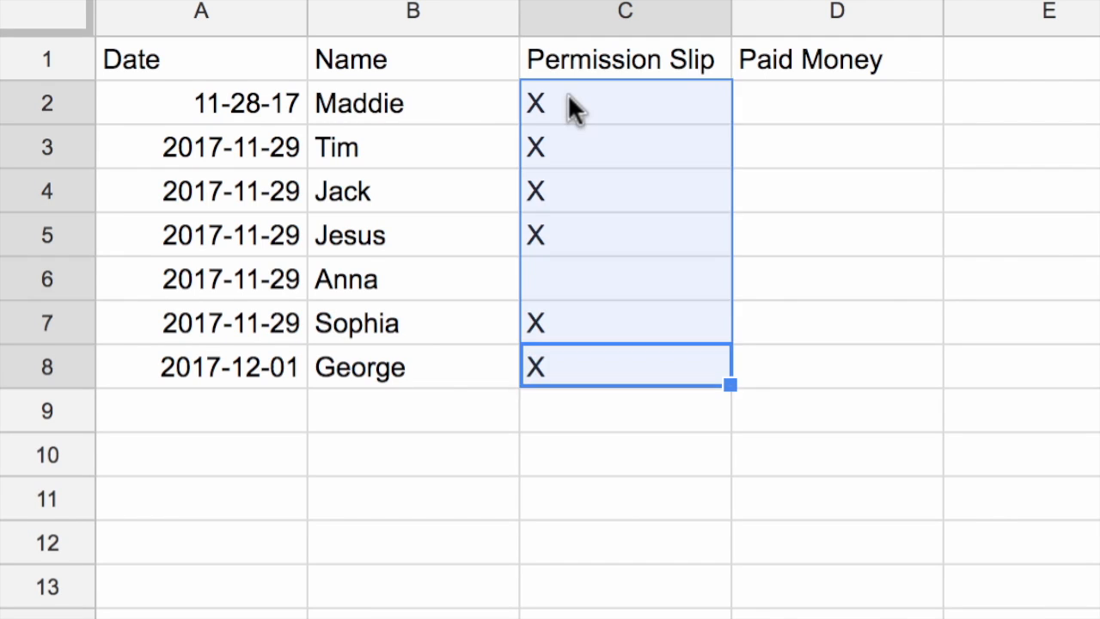
{"action": "key", "text": "Delete"}
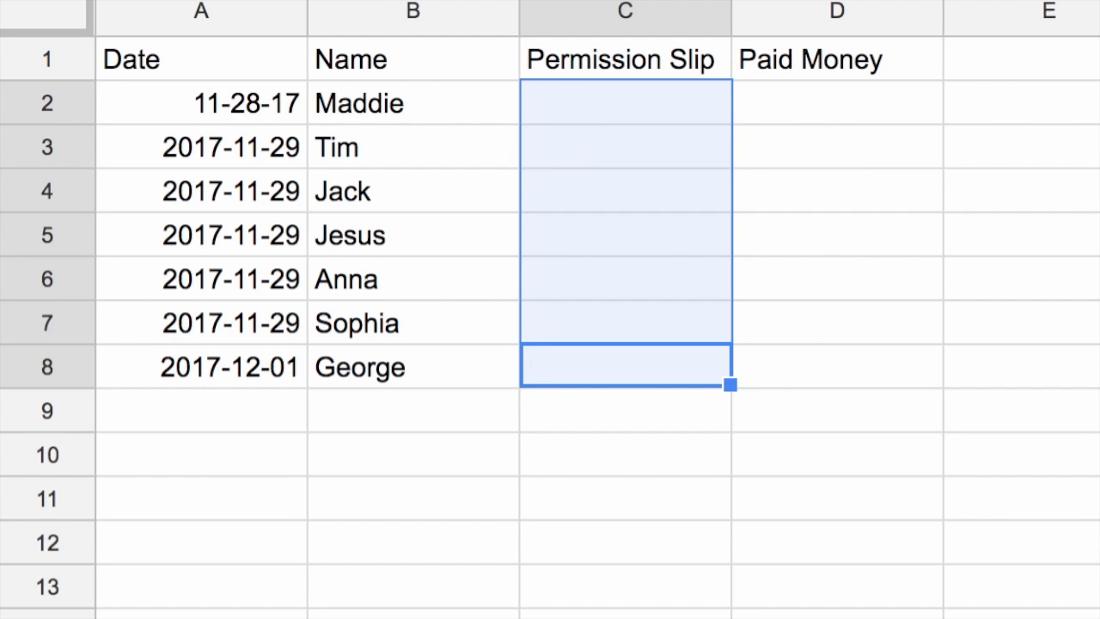
{"action": "left_click", "coordinate": [821, 325]}
- Enter X in Permission Slip cell C2 and autofill it down through cell C8
{"action": "left_click", "coordinate": [652, 106]}
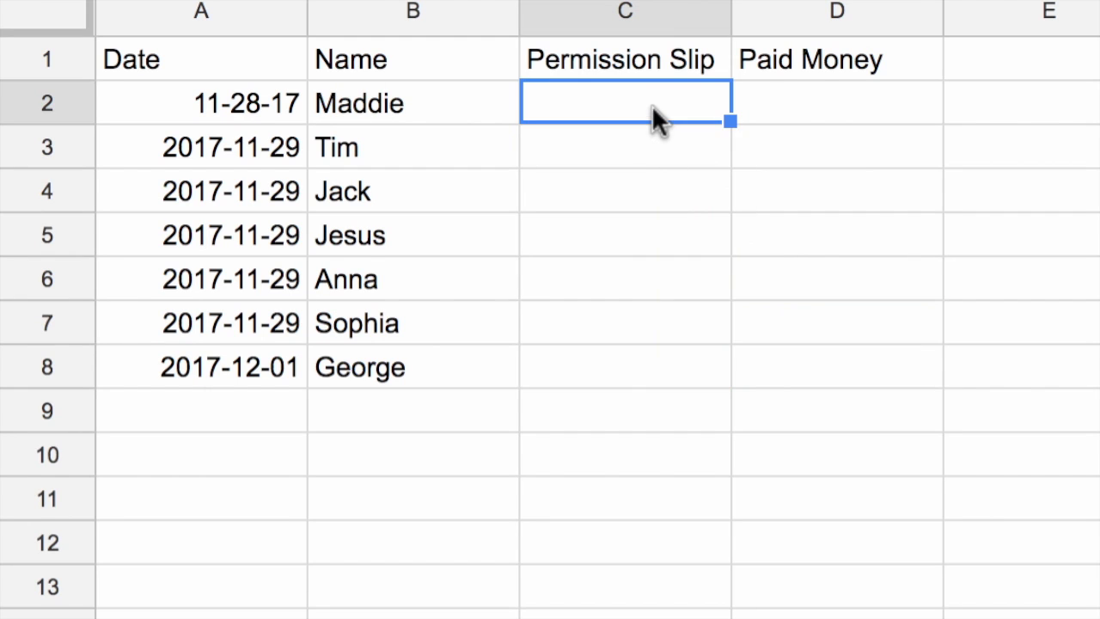
{"action": "type", "text": "X"}
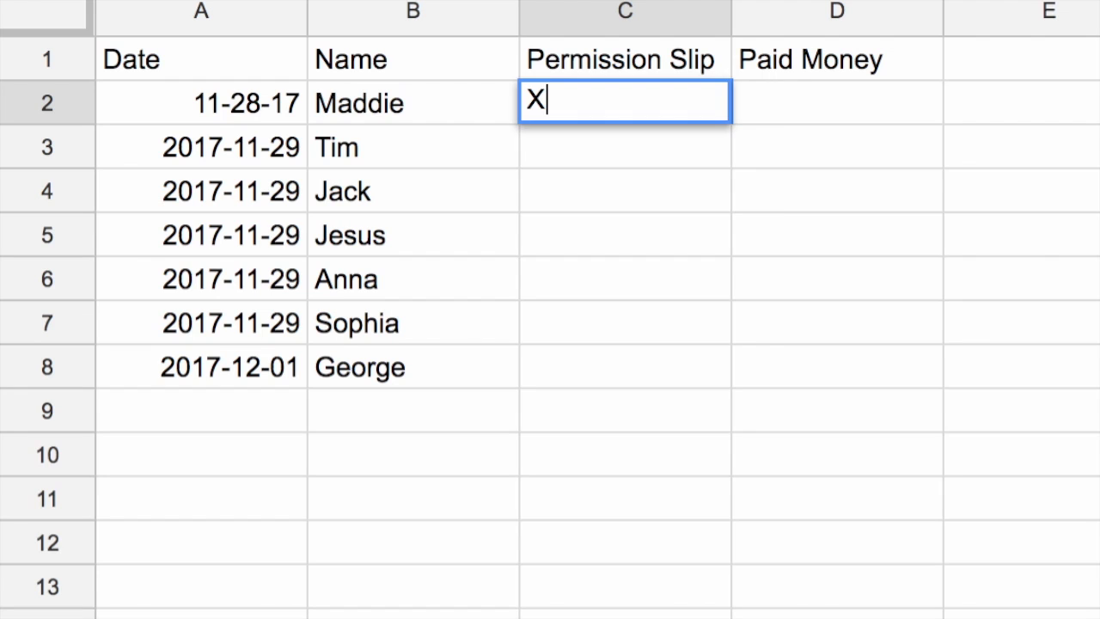
{"action": "left_click", "coordinate": [830, 334]}
{"action": "left_click", "coordinate": [587, 103]}
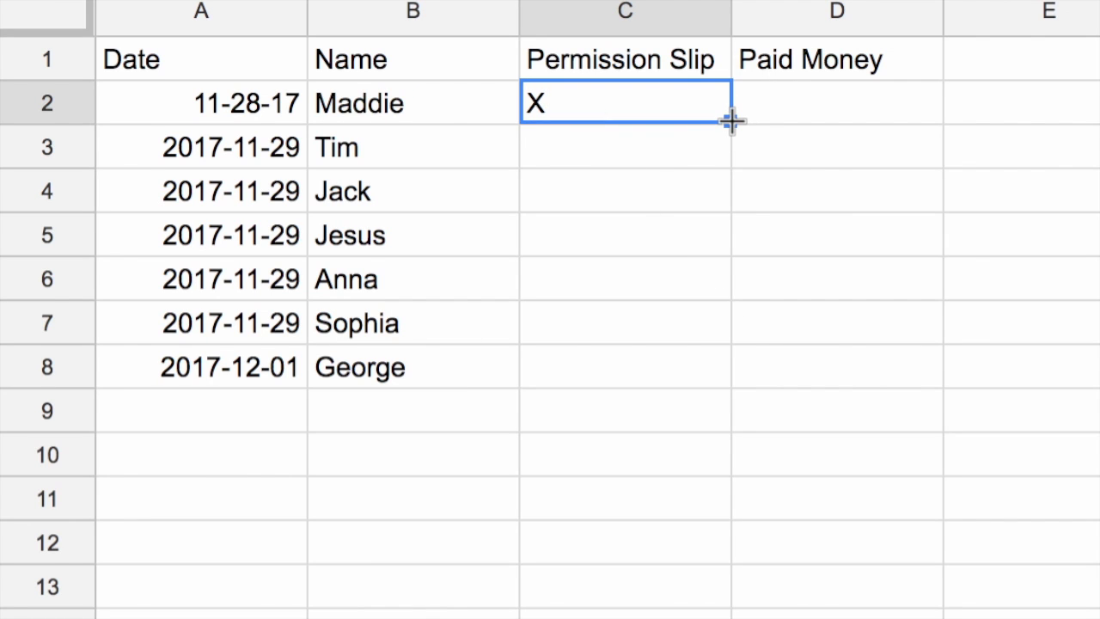
{"action": "left_click_drag", "start_coordinate": [730, 121], "coordinate": [753, 364]}
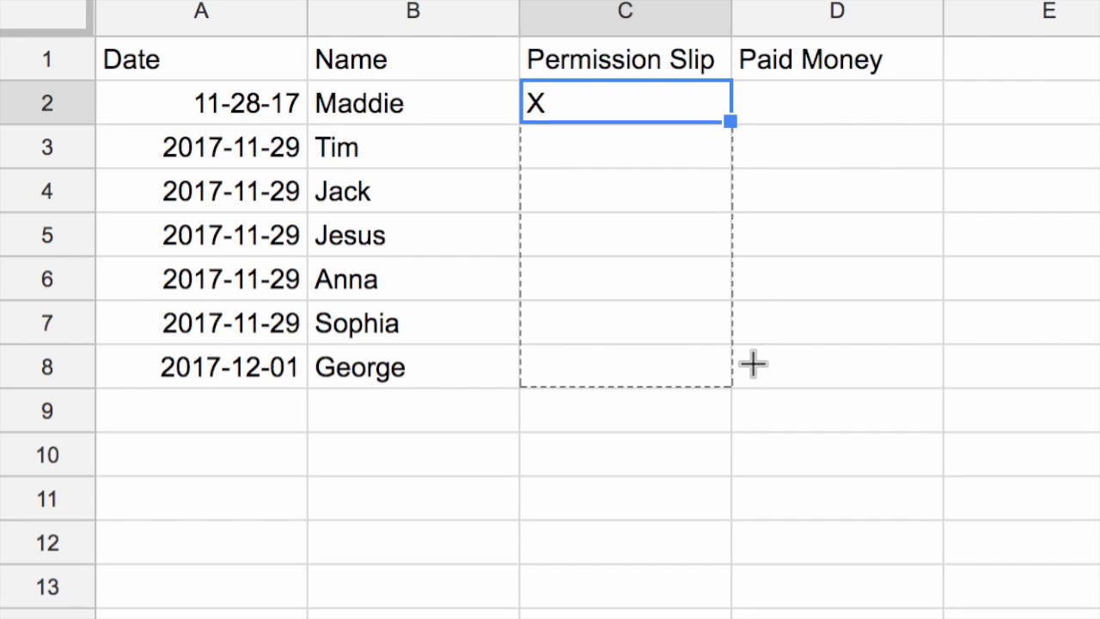
{"action": "left_click_drag", "start_coordinate": [753, 364], "coordinate": [752, 366]}
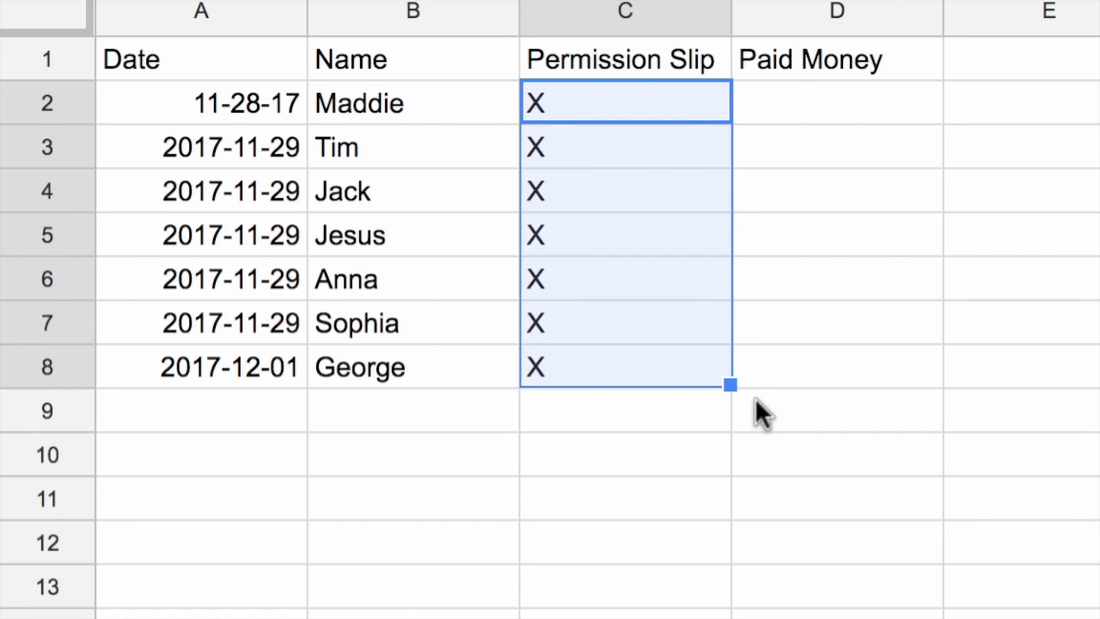
- Enter X in Paid Money cells D2, D3, D5 and D6, leaving D4, D7 and D8 empty
{"action": "key", "text": "Up"}
{"action": "key", "text": "Right"}
{"action": "key", "text": "Down"}
{"action": "type", "text": "X"}
{"action": "key", "text": "Down"}
{"action": "type", "text": "X"}
{"action": "key", "text": "Down"}
{"action": "key", "text": "Down"}
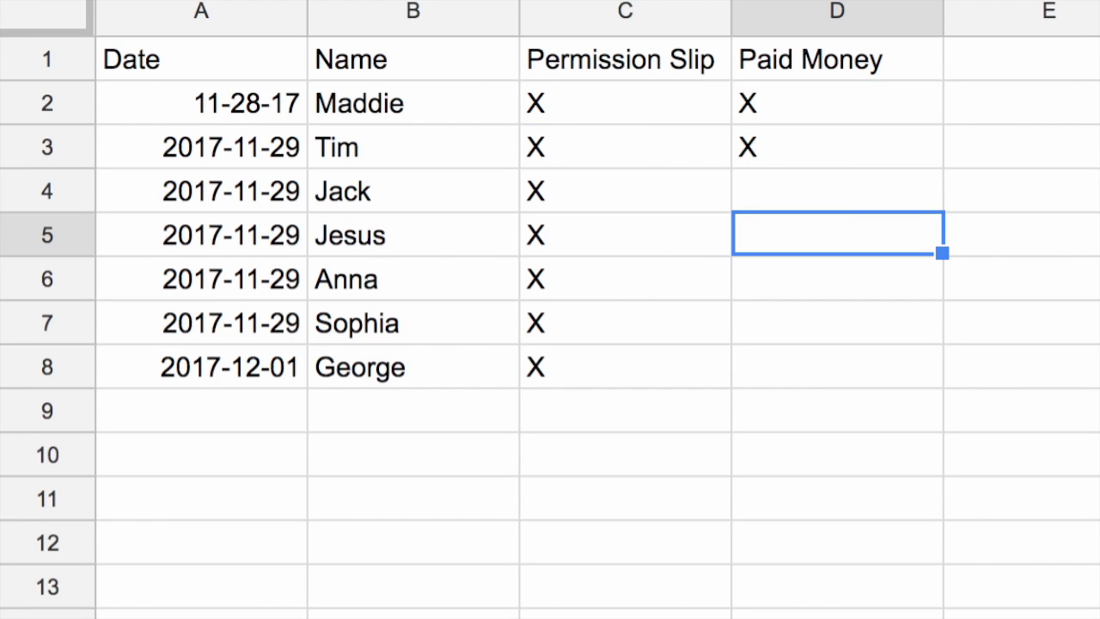
{"action": "type", "text": "X"}
{"action": "key", "text": "Down"}
{"action": "type", "text": "X"}
{"action": "key", "text": "Down"}
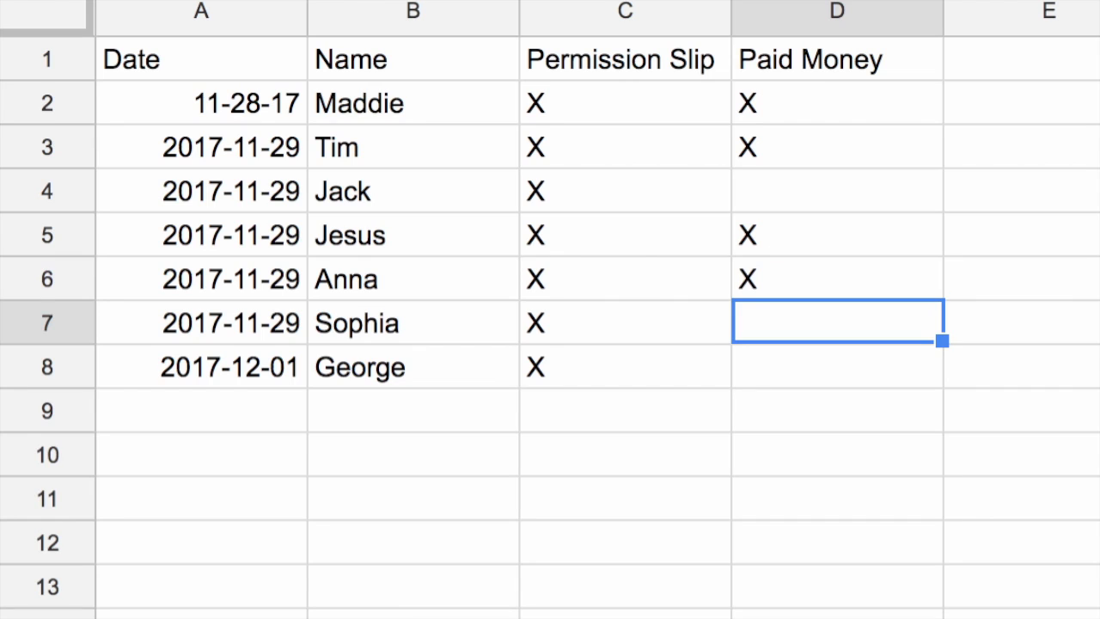
{"action": "key", "text": "Down"}
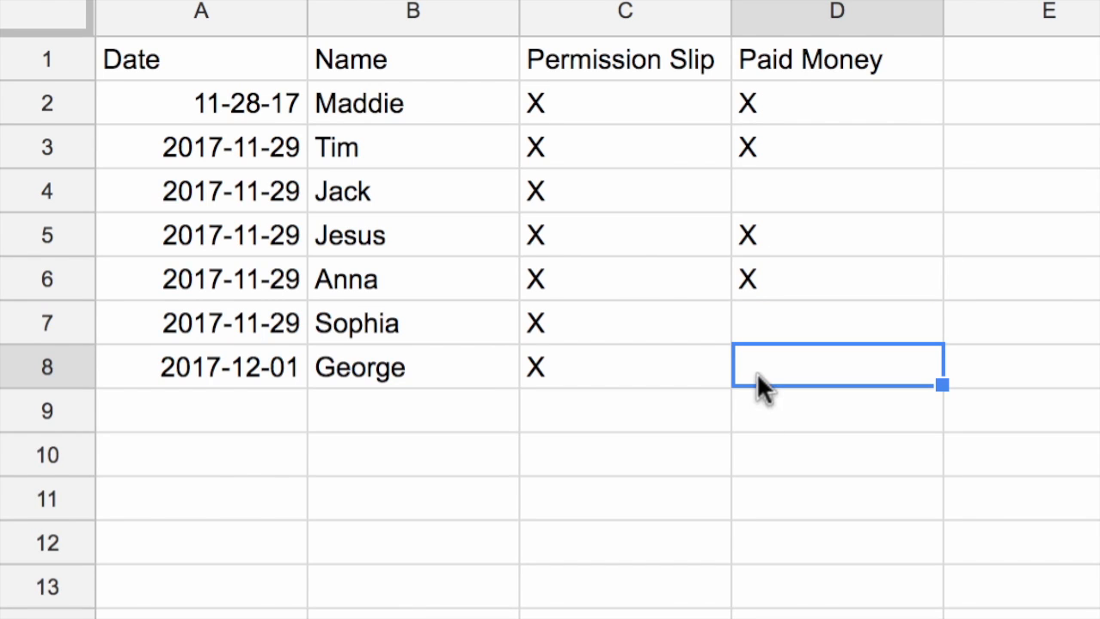
- Fill the Date column cells A1 to A8 with a light red colour
{"action": "left_click", "coordinate": [167, 73]}
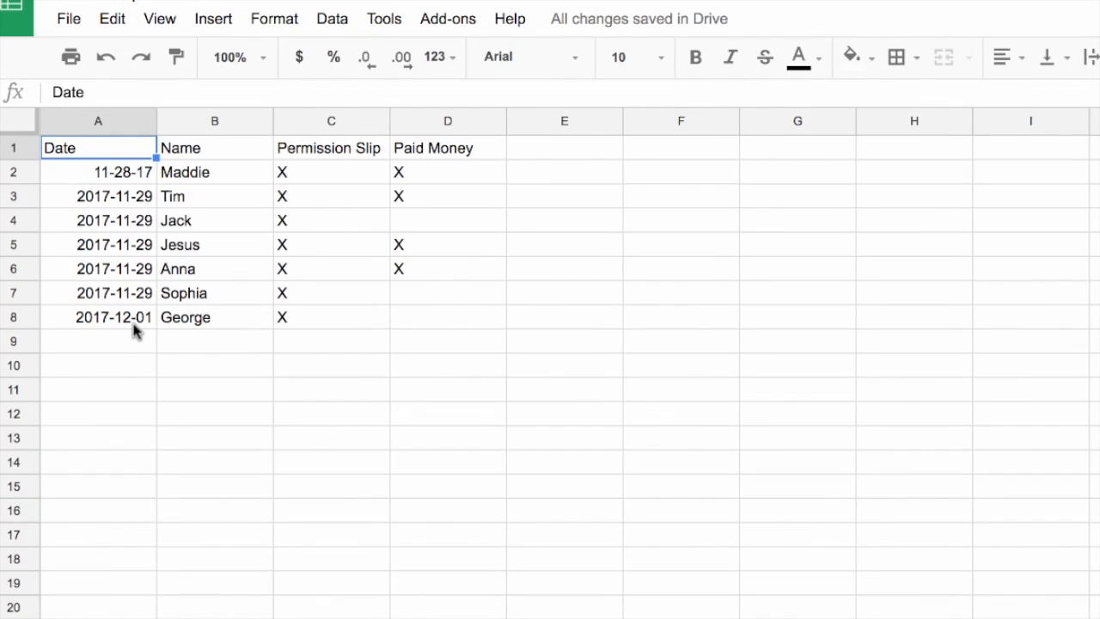
{"action": "left_click", "coordinate": [135, 320], "text": "shift"}
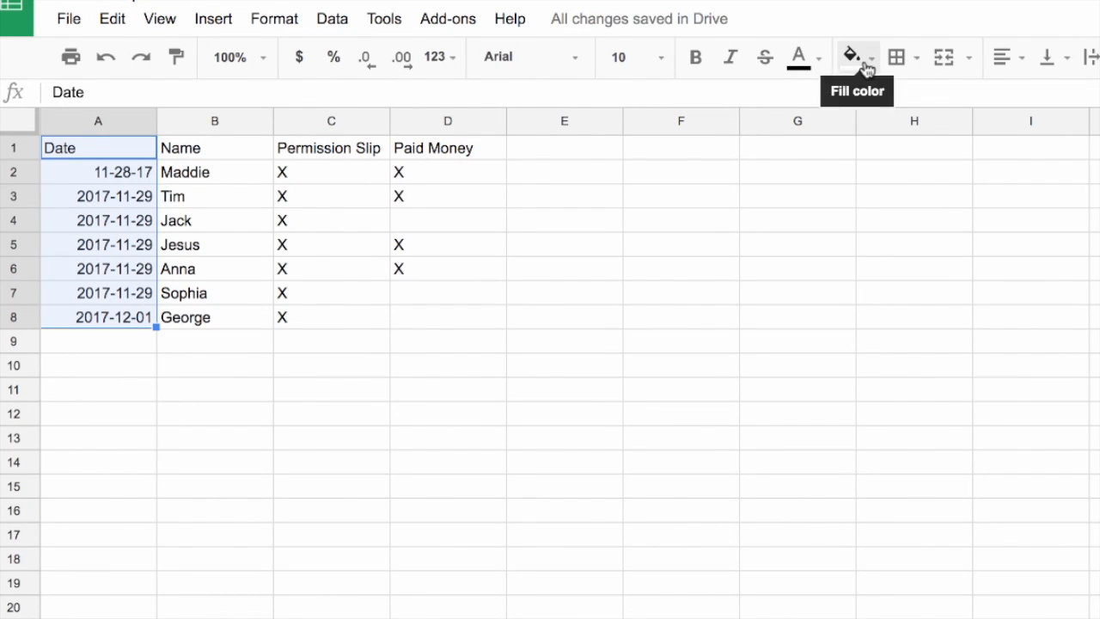
{"action": "left_click", "coordinate": [865, 67]}
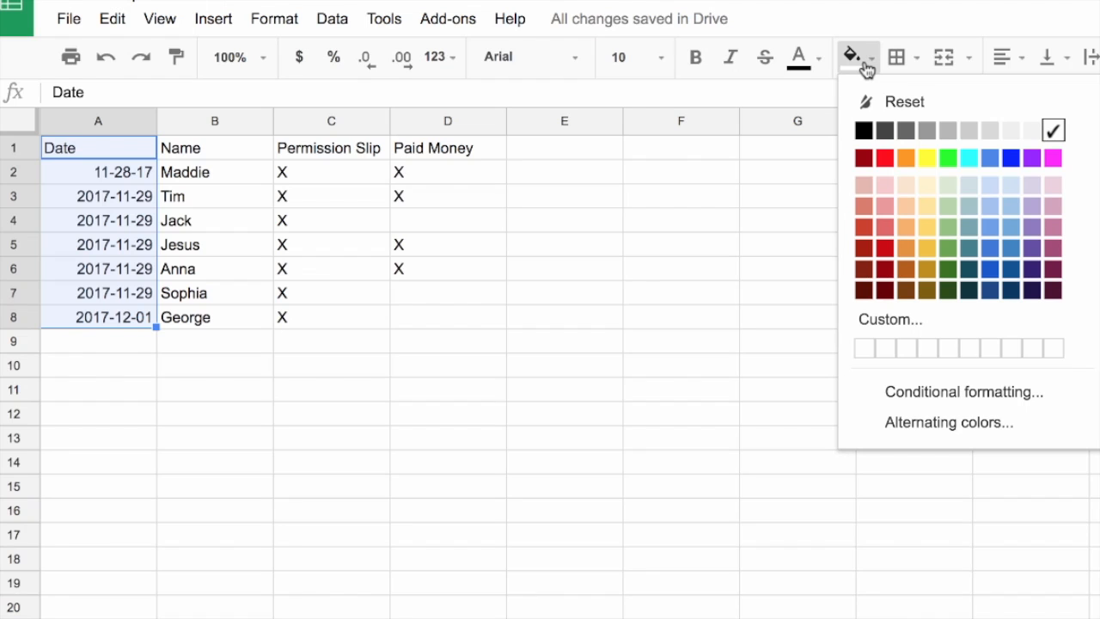
{"action": "left_click", "coordinate": [864, 186]}
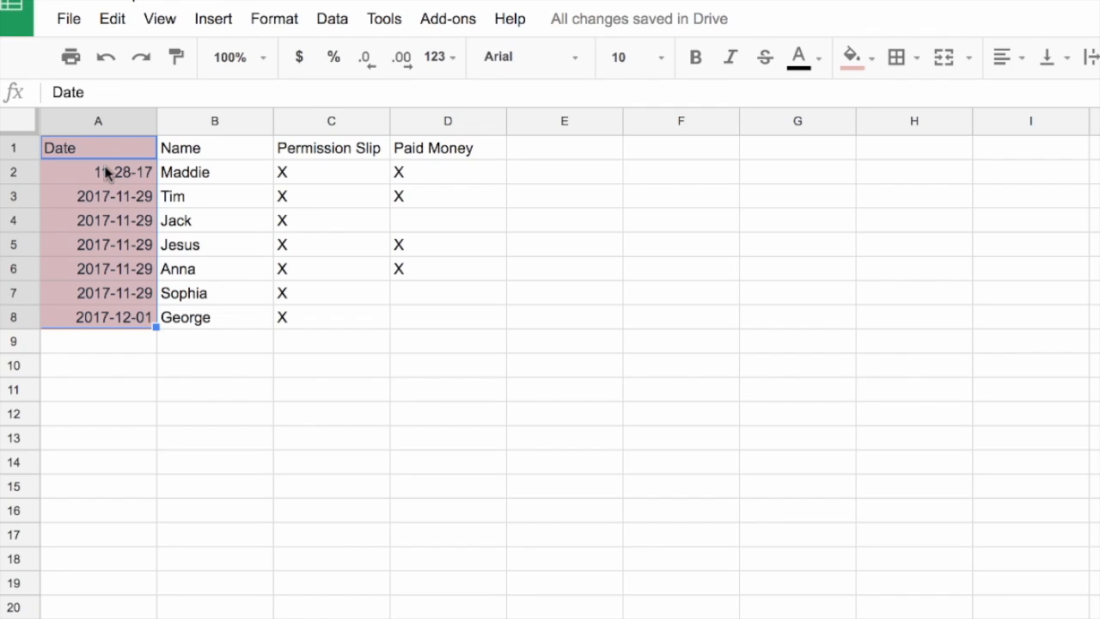
{"action": "left_click", "coordinate": [272, 223]}
- Move the whole Date column to the other side of the Paid Money column and undo the move
{"action": "left_click", "coordinate": [101, 120]}
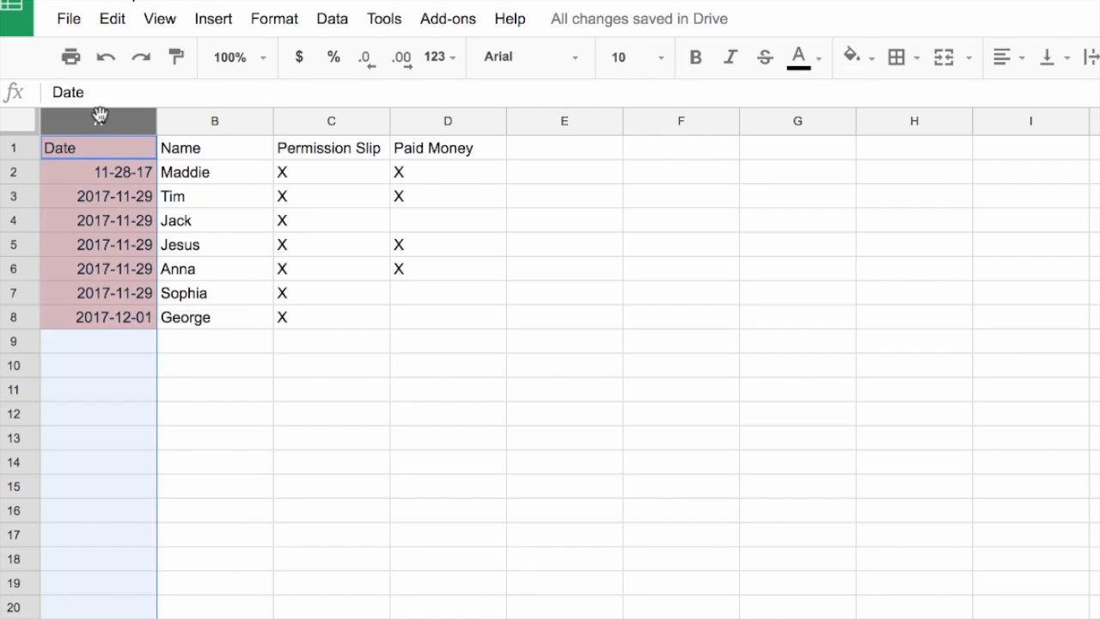
{"action": "left_click_drag", "start_coordinate": [82, 119], "coordinate": [85, 120]}
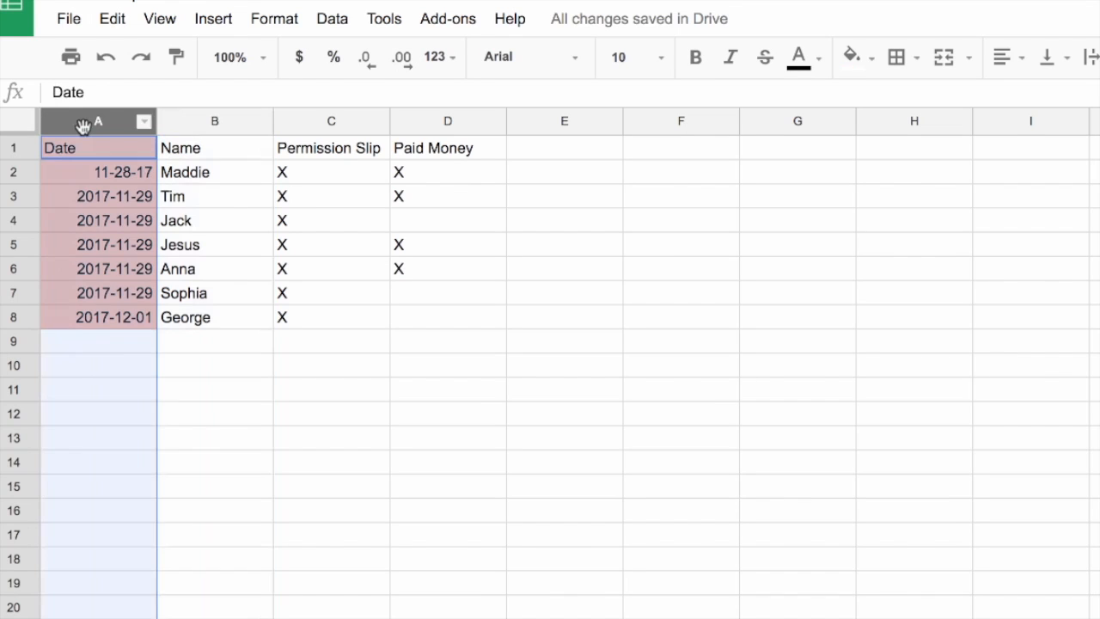
{"action": "left_click_drag", "start_coordinate": [85, 123], "coordinate": [83, 125]}
{"action": "left_click", "coordinate": [215, 121]}
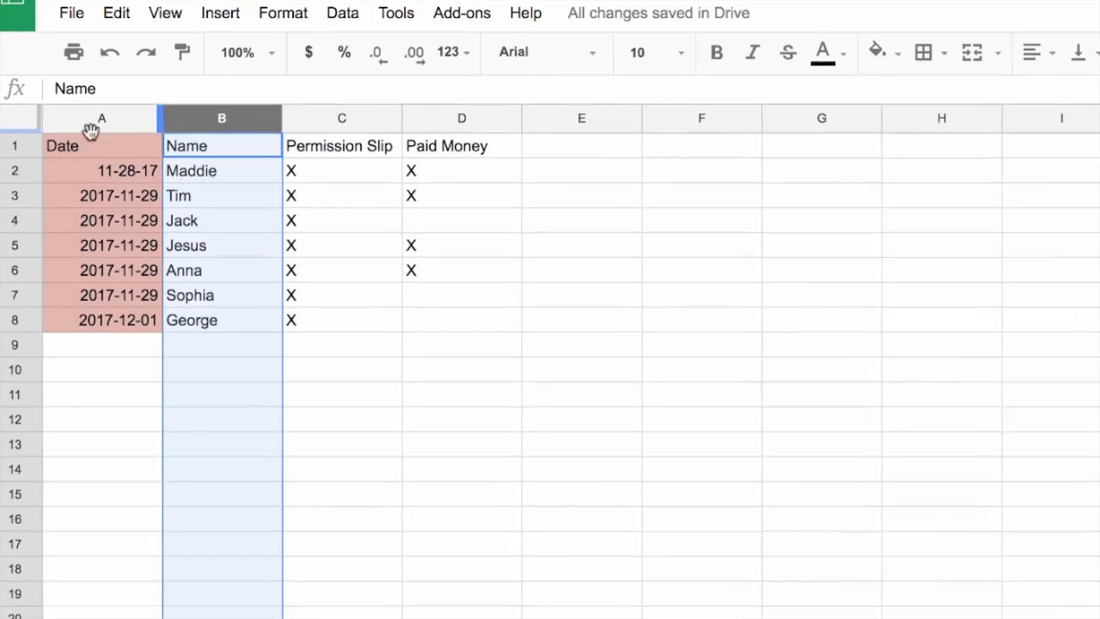
{"action": "left_click", "coordinate": [127, 69]}
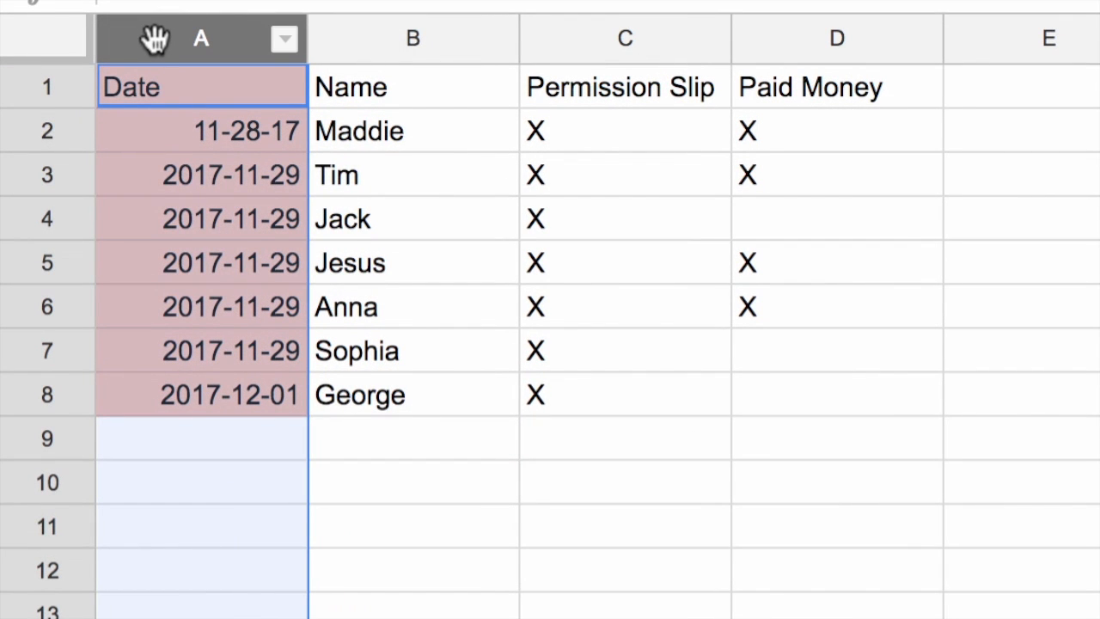
{"action": "left_click_drag", "start_coordinate": [154, 39], "coordinate": [810, 54]}
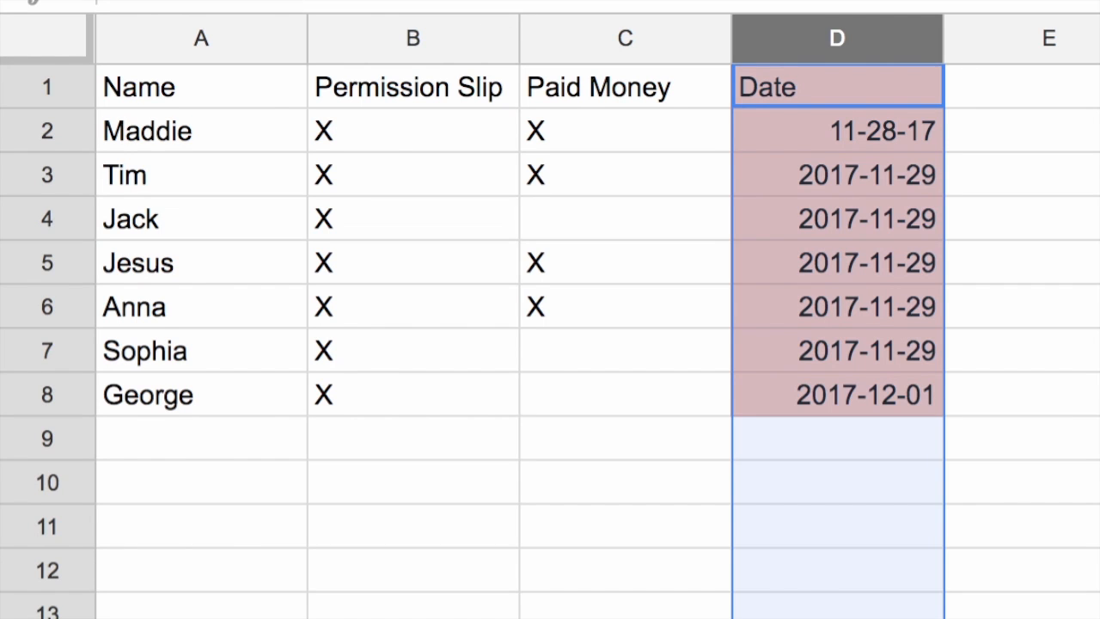
{"action": "key", "text": "ctrl+z"}
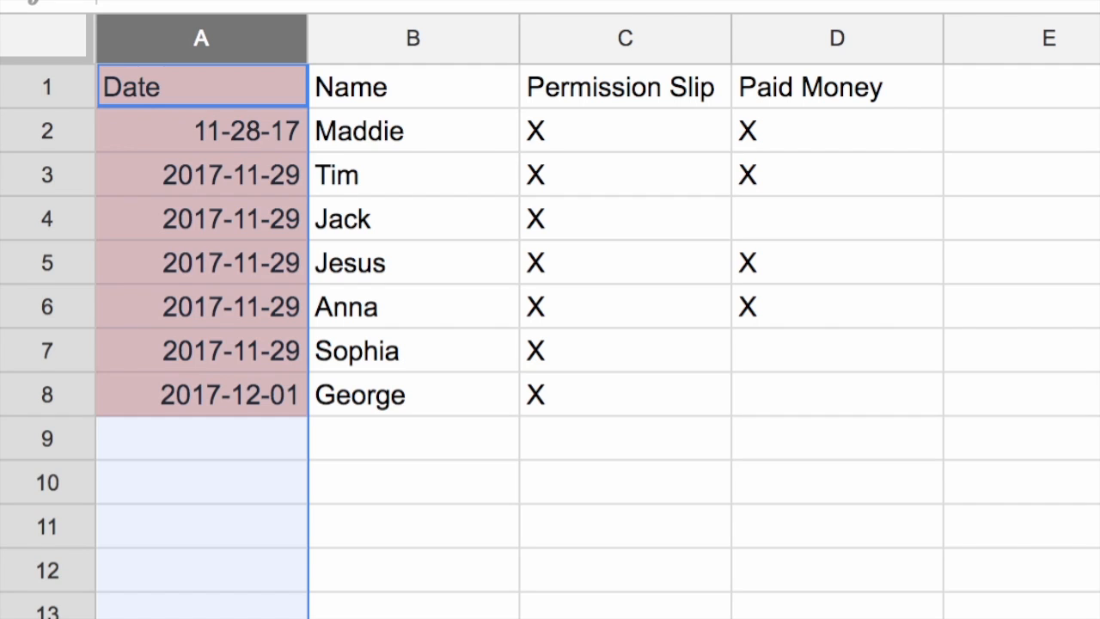
- Fill the entire Name column with light orange and the Permission Slip cells C1 to C8 with light yellow
{"action": "left_click", "coordinate": [389, 36]}
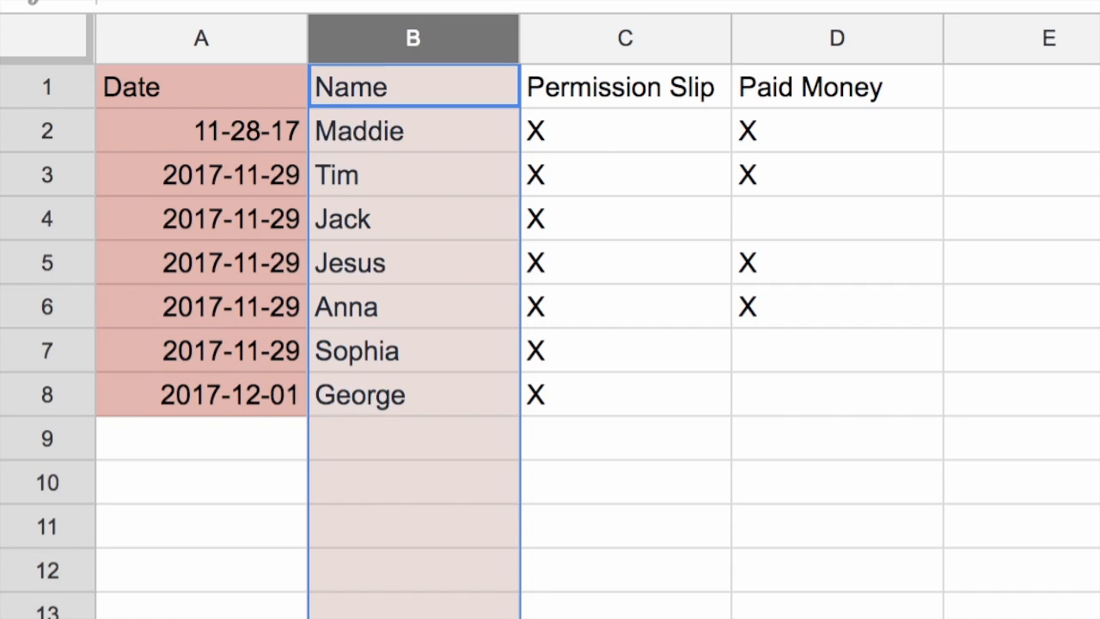
{"action": "left_click", "coordinate": [823, 439]}
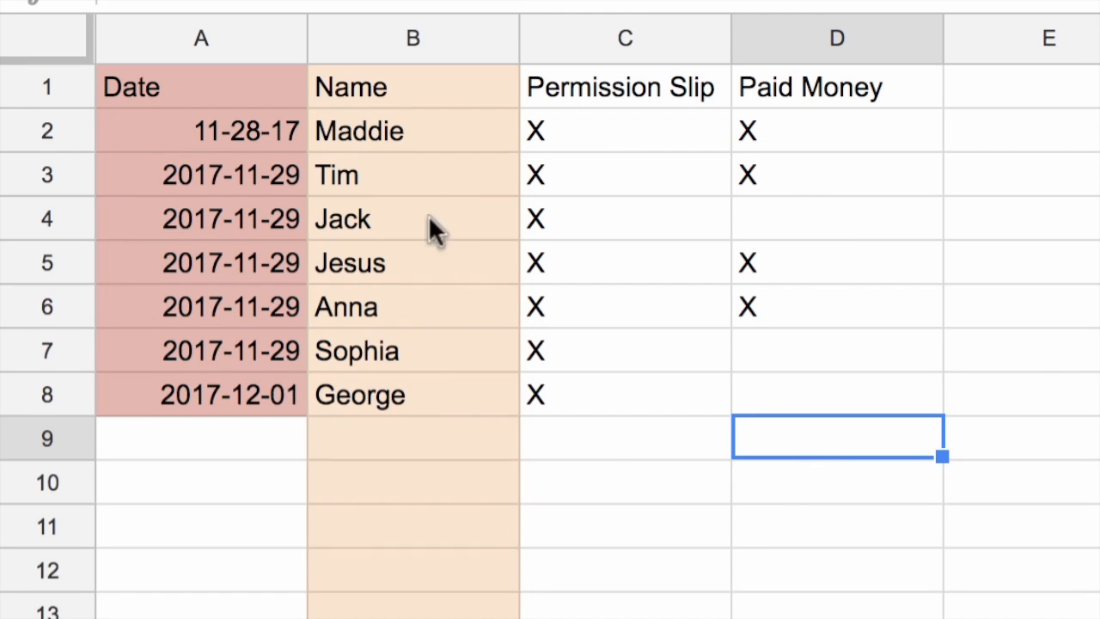
{"action": "double_click", "coordinate": [619, 86]}
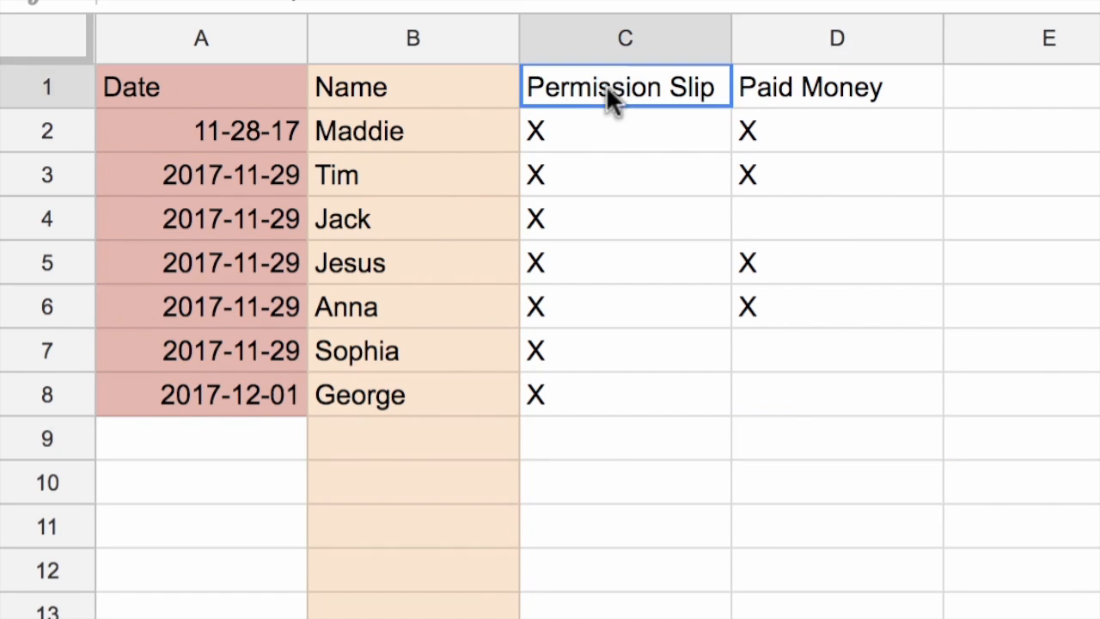
{"action": "left_click", "coordinate": [610, 262]}
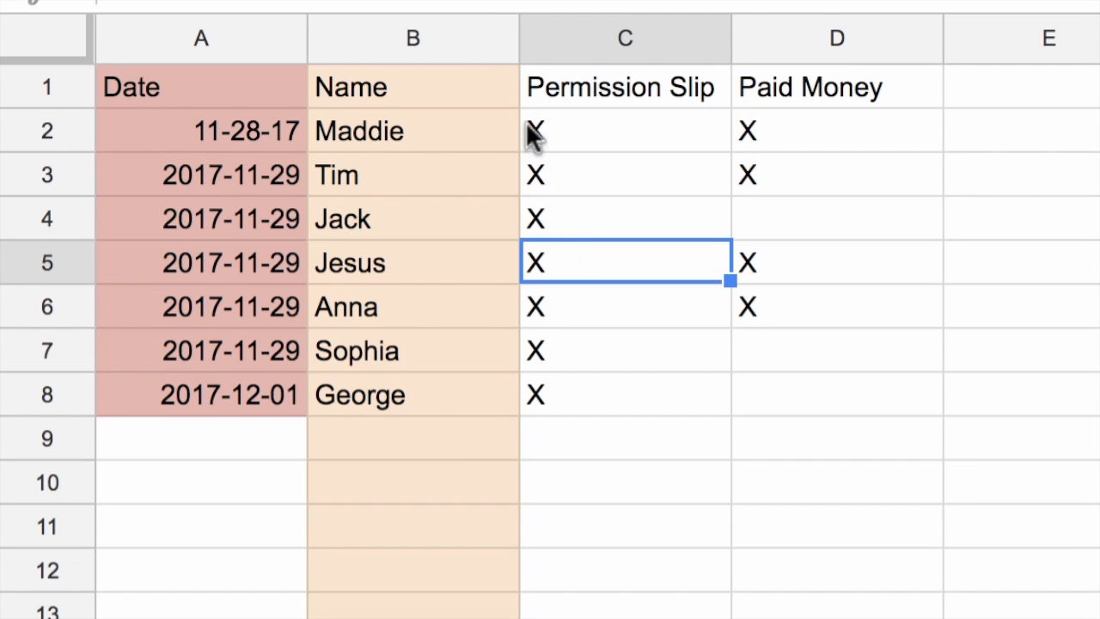
{"action": "left_click_drag", "start_coordinate": [533, 86], "coordinate": [690, 439]}
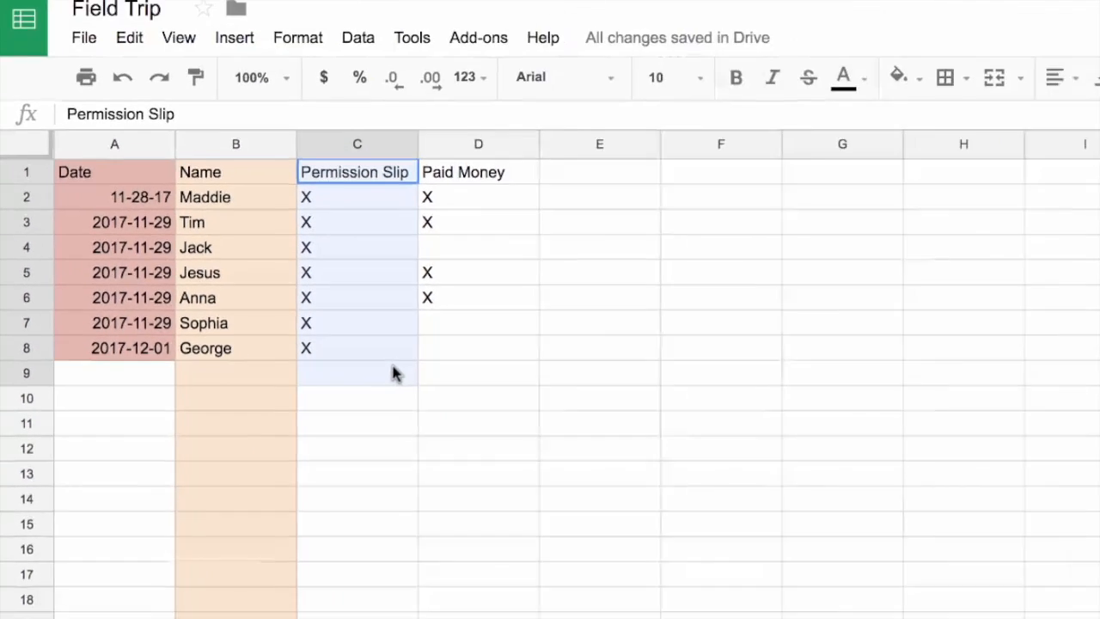
{"action": "left_click_drag", "start_coordinate": [393, 372], "coordinate": [386, 353]}
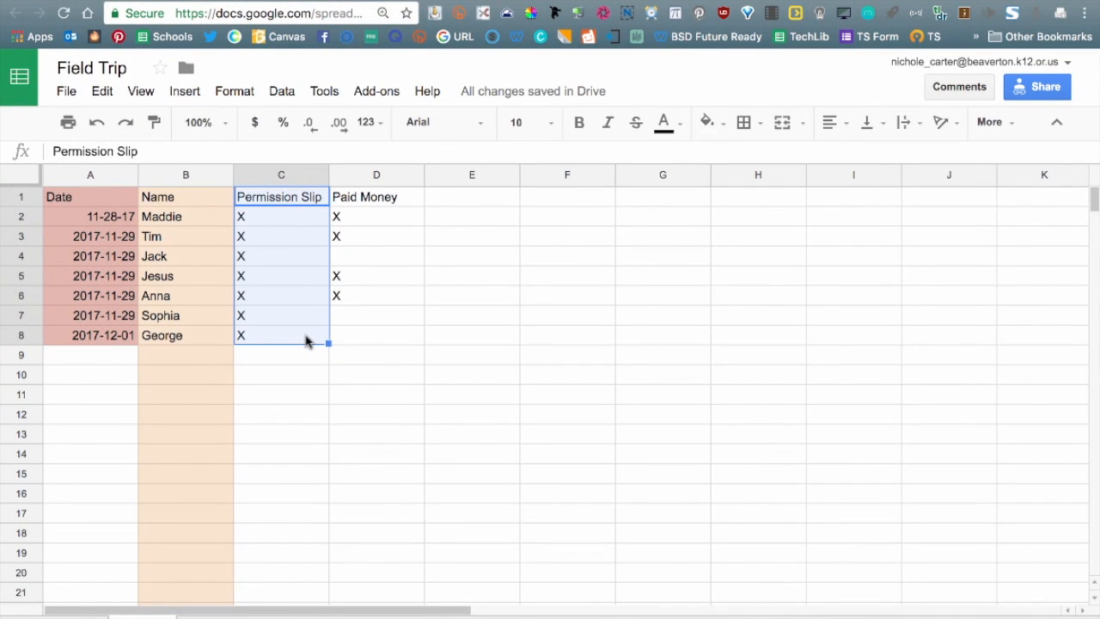
{"action": "left_click", "coordinate": [708, 125]}
{"action": "left_click", "coordinate": [771, 230]}
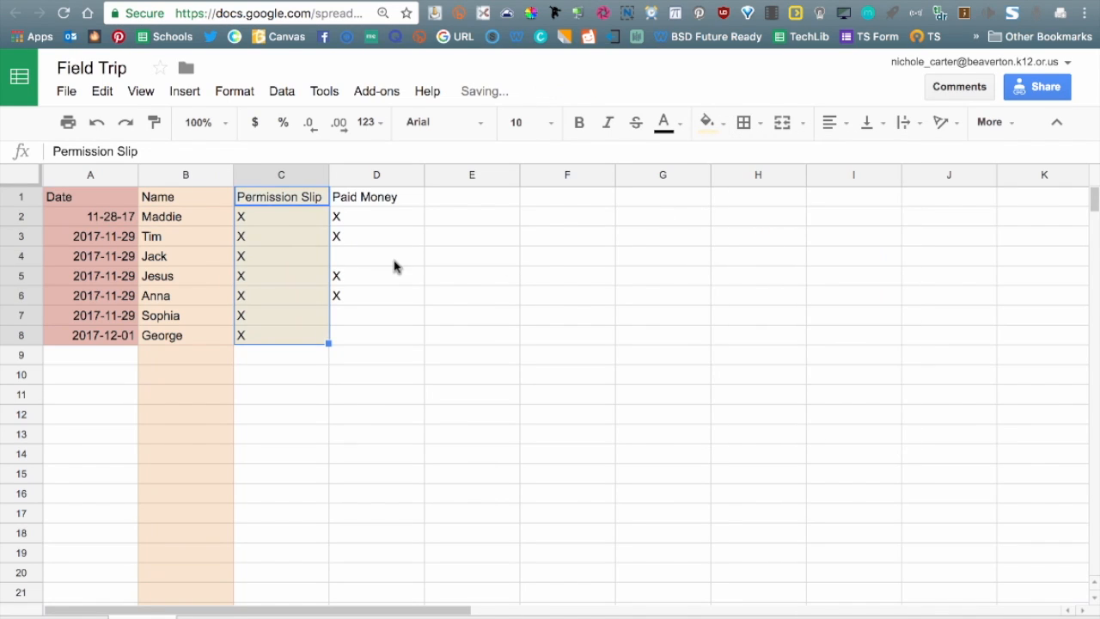
{"action": "left_click", "coordinate": [393, 262]}
- Fill the entire Paid Money column D with light green
{"action": "left_click", "coordinate": [364, 184]}
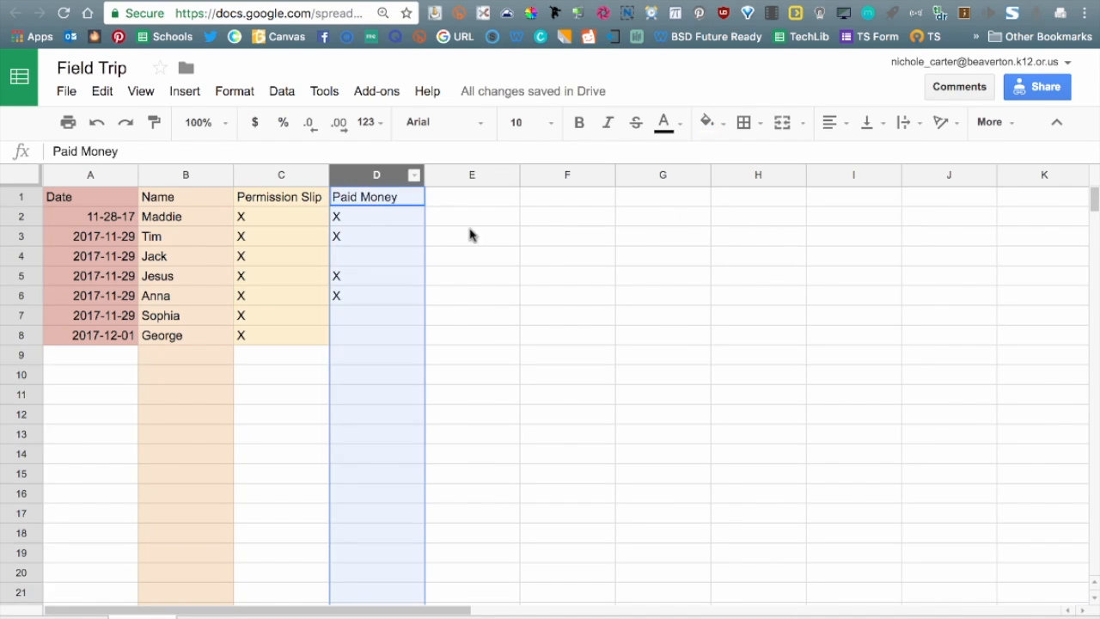
{"action": "left_click", "coordinate": [707, 123]}
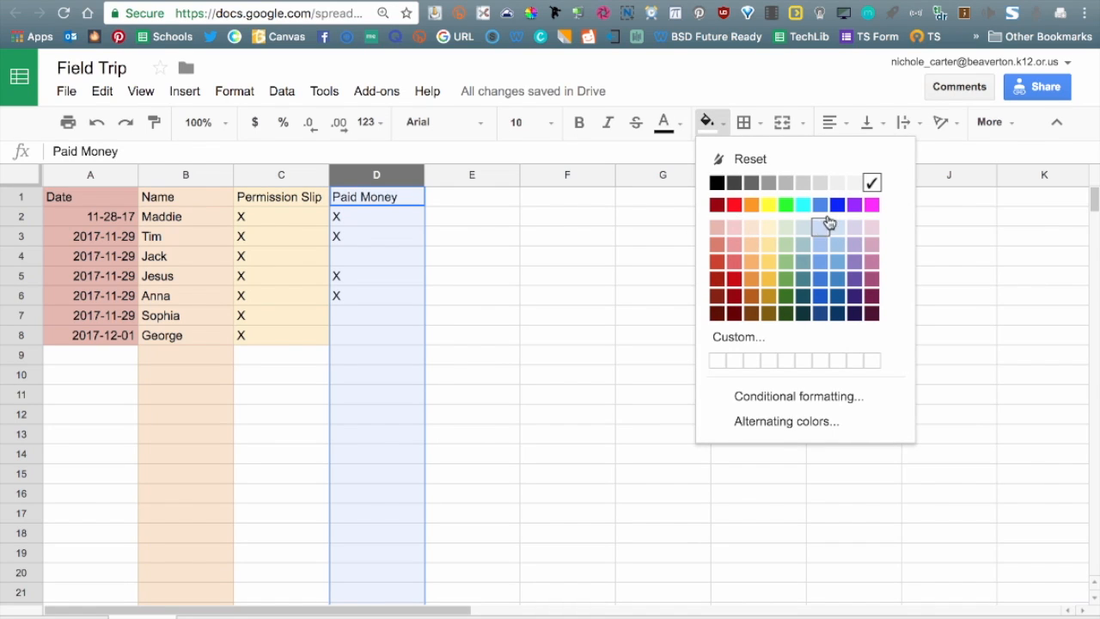
{"action": "left_click", "coordinate": [785, 229]}
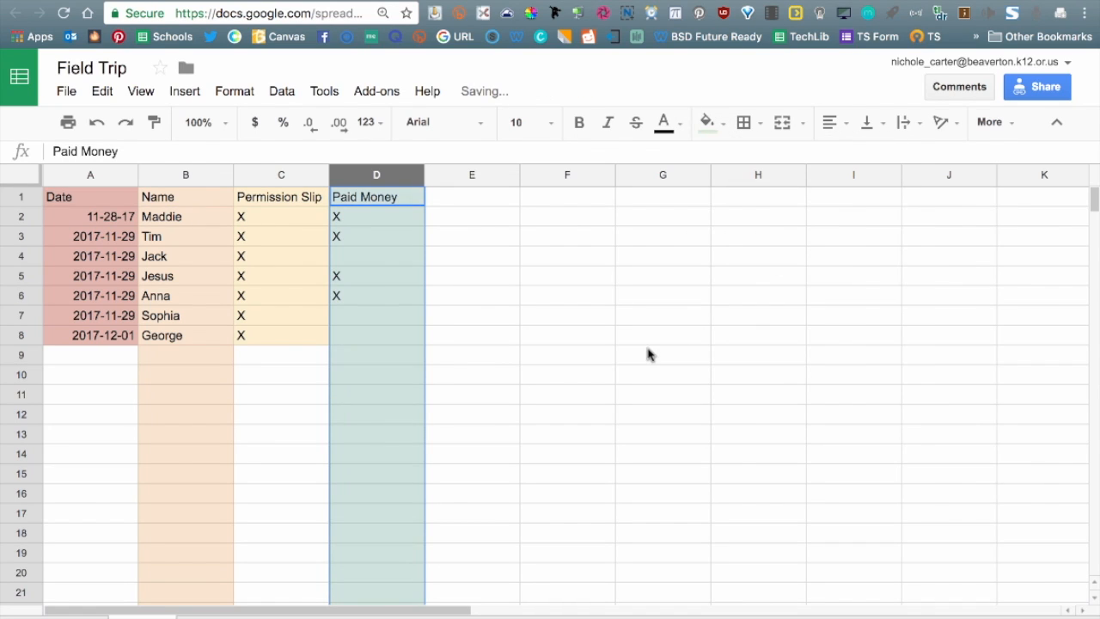
{"action": "left_click", "coordinate": [502, 334]}
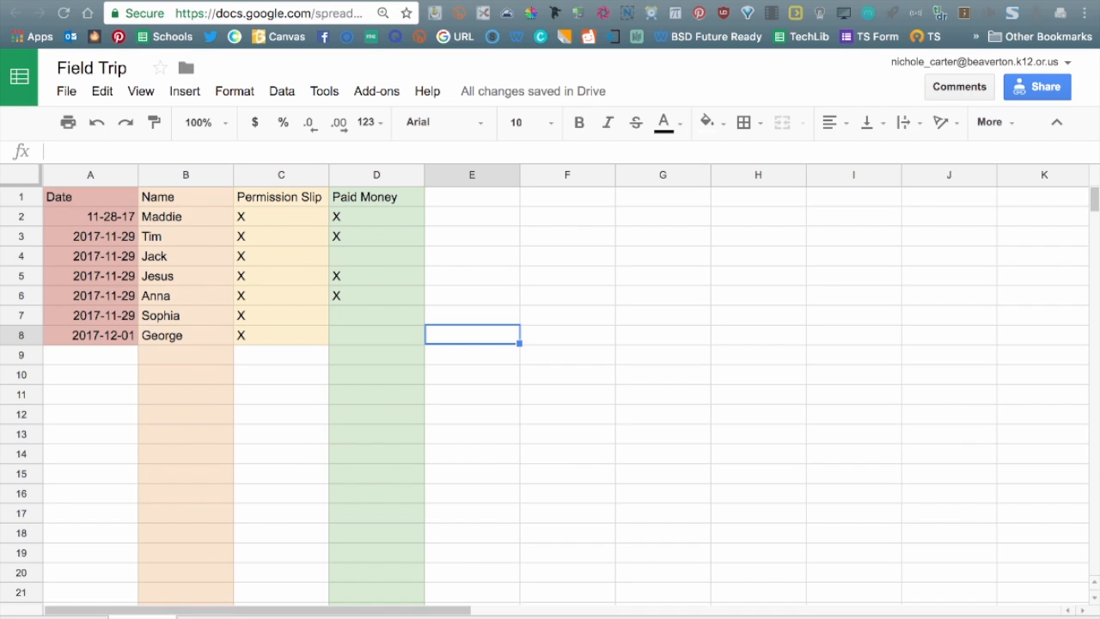
- Autofill the X from Paid Money cell D5 across into cell E5 and undo the fill
{"action": "left_click", "coordinate": [413, 277]}
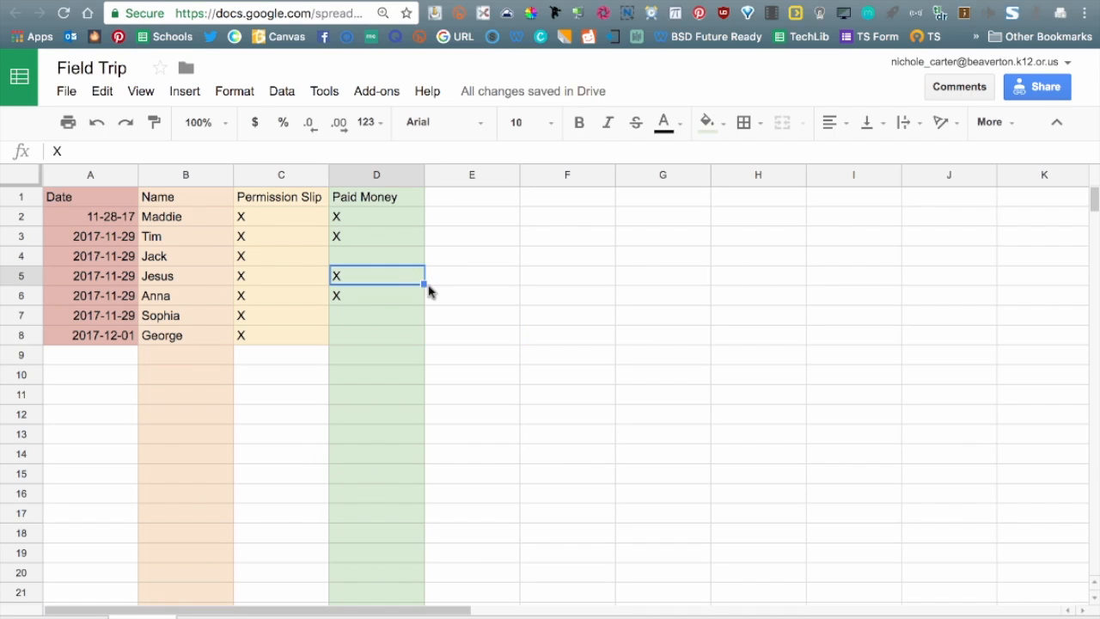
{"action": "left_click_drag", "start_coordinate": [427, 285], "coordinate": [498, 283]}
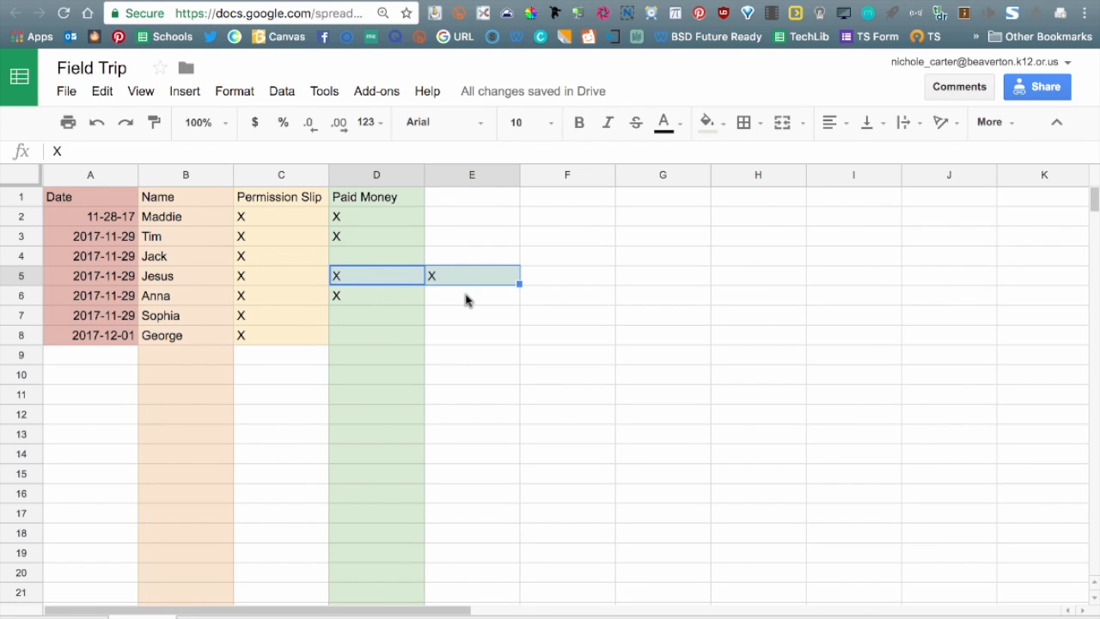
{"action": "key", "text": "ctrl+z"}
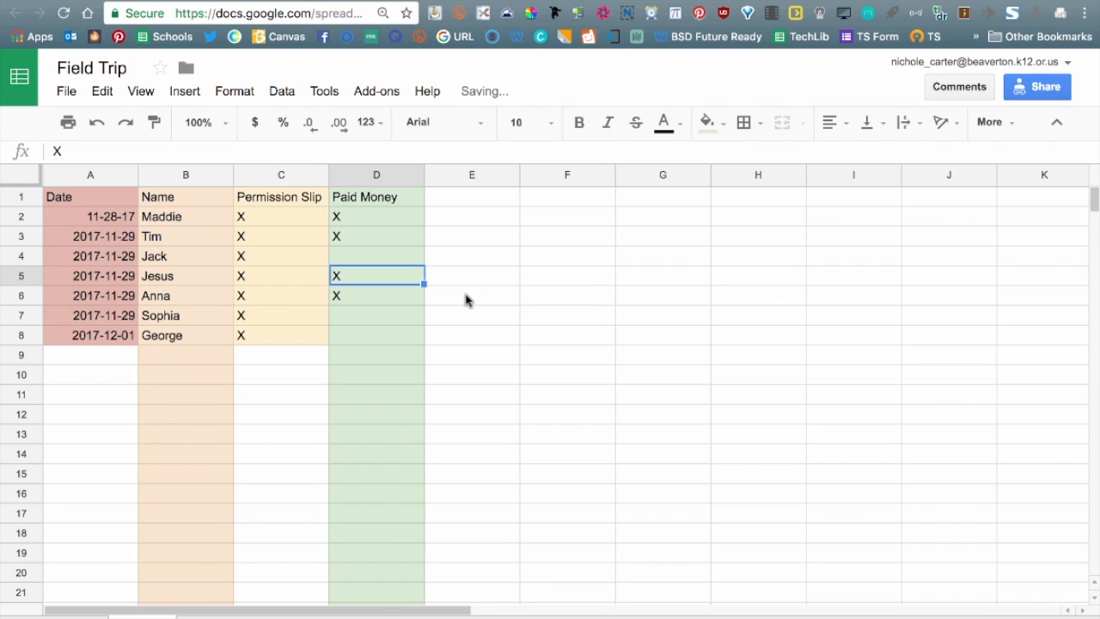
- Move the X from cell D5 to E5, and move the entire row 8 up to become row 6
{"action": "left_click_drag", "start_coordinate": [404, 263], "coordinate": [462, 279]}
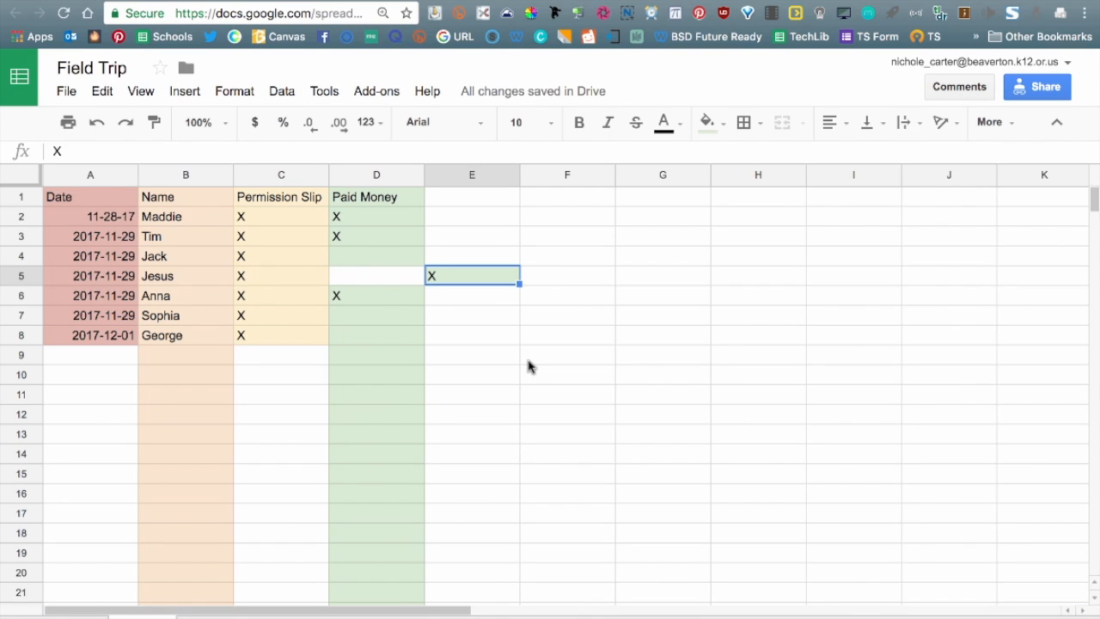
{"action": "left_click", "coordinate": [18, 335]}
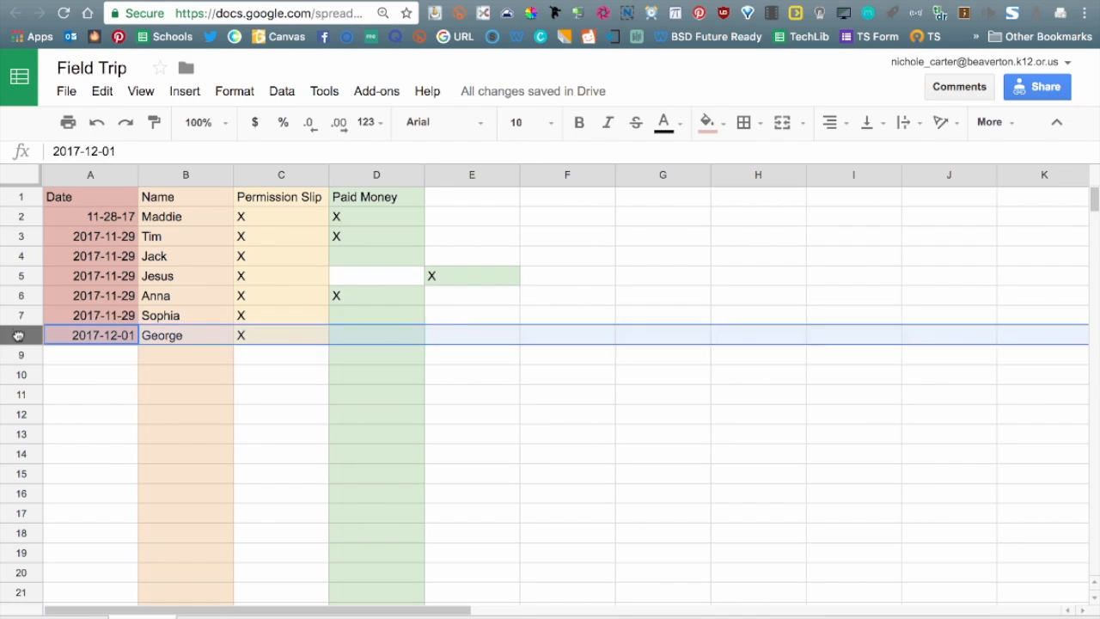
{"action": "left_click_drag", "start_coordinate": [18, 335], "coordinate": [17, 295]}
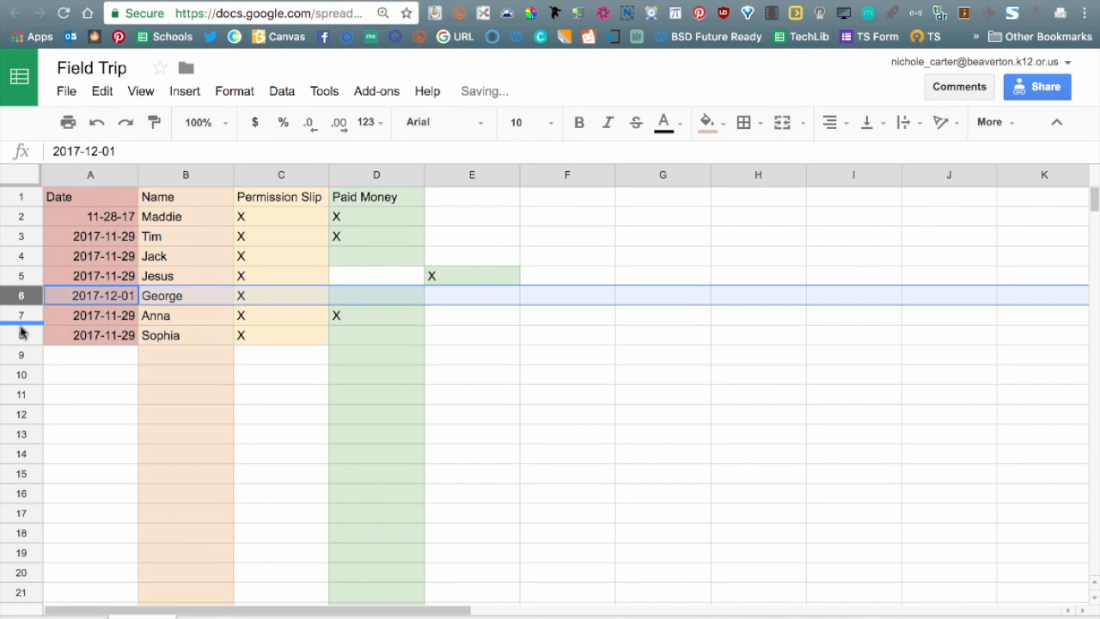